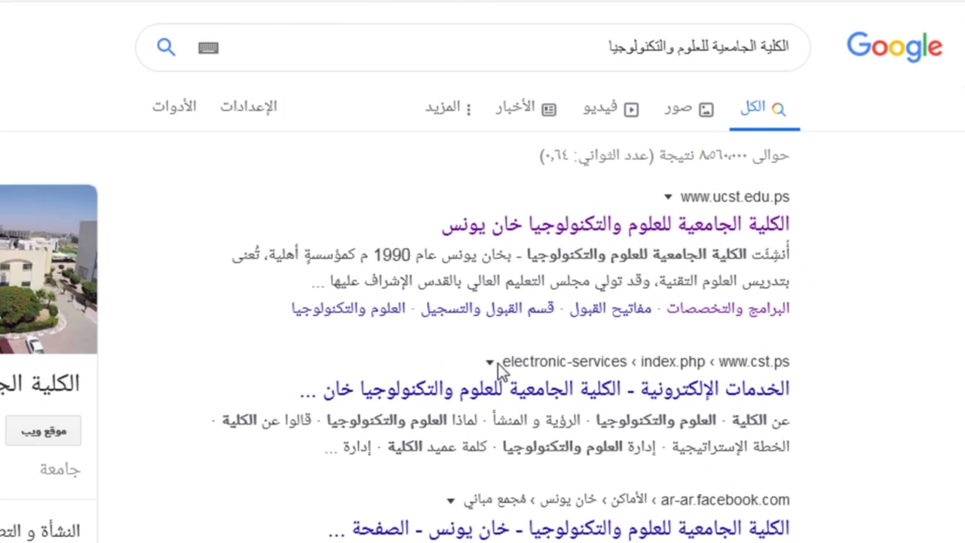
- Open the الكلية الجامعية للعلوم والتكنولوجيا خان يونس website from the search results and go to its moodle service for students
click(595, 230)
mouse_move(400, 120)
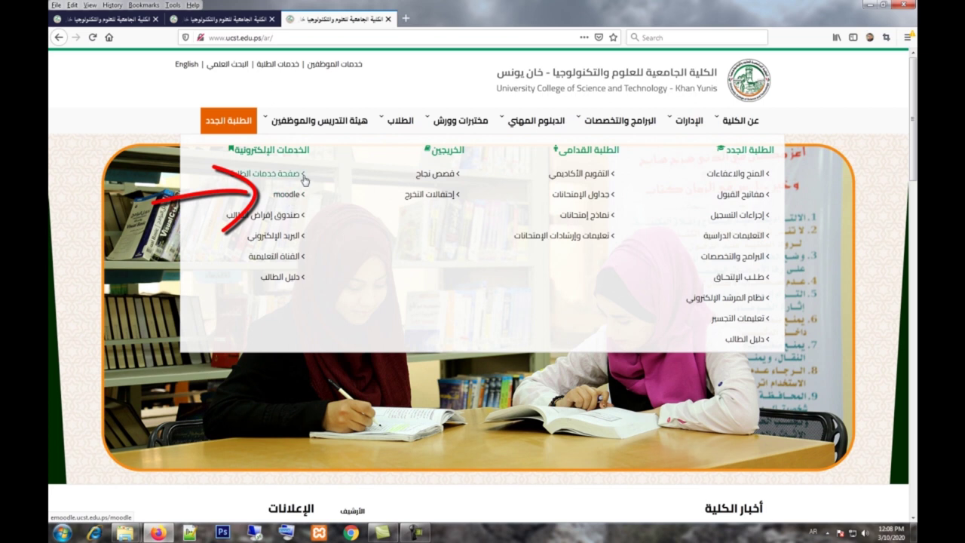
mouse_move(315, 128)
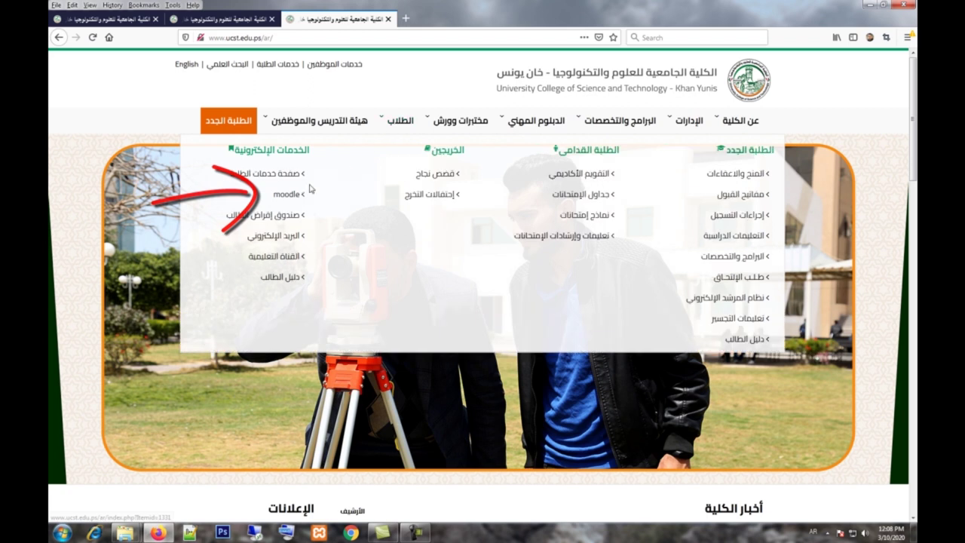
click(285, 193)
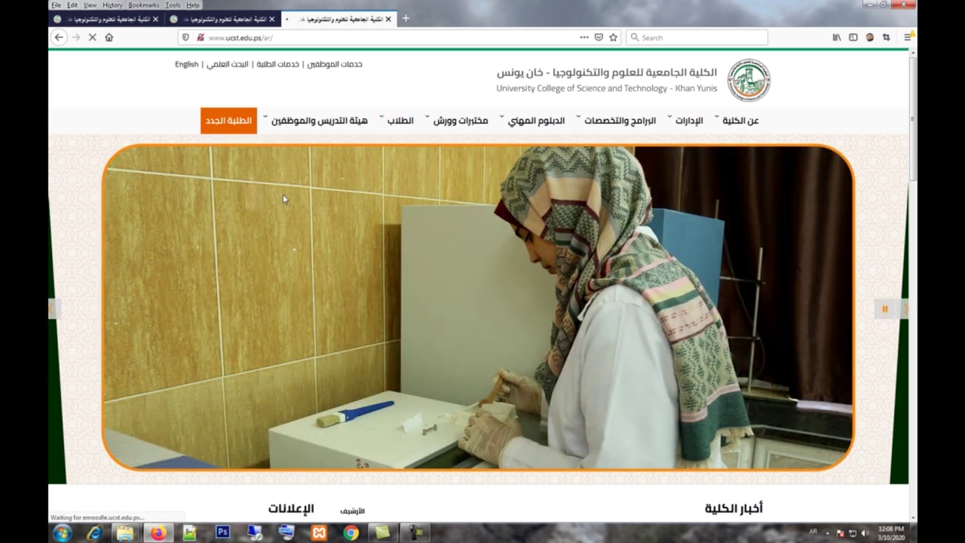
- Look over the e-learning home page and open its login page (دخول)
scroll(465, 313, down, 5)
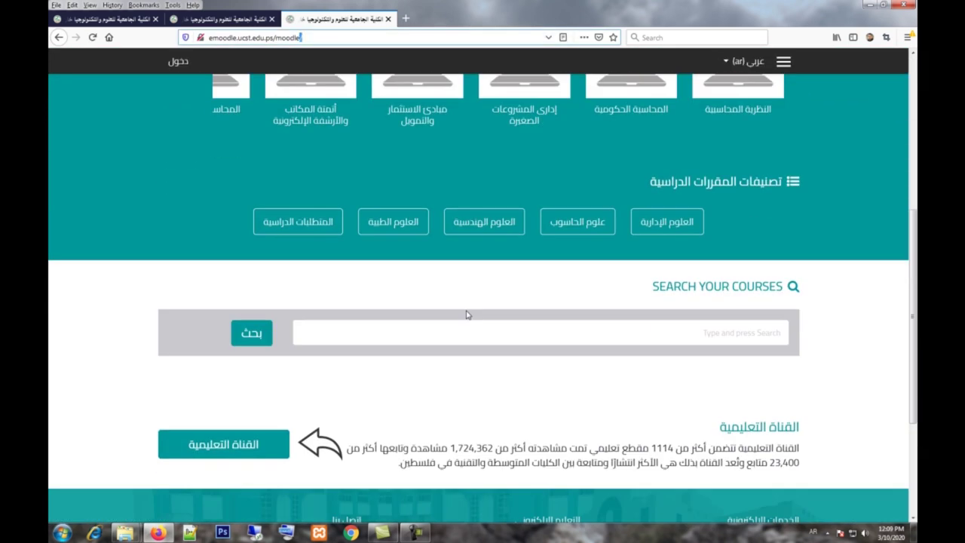
scroll(465, 313, down, 4)
scroll(466, 310, up, 4)
scroll(467, 311, up, 5)
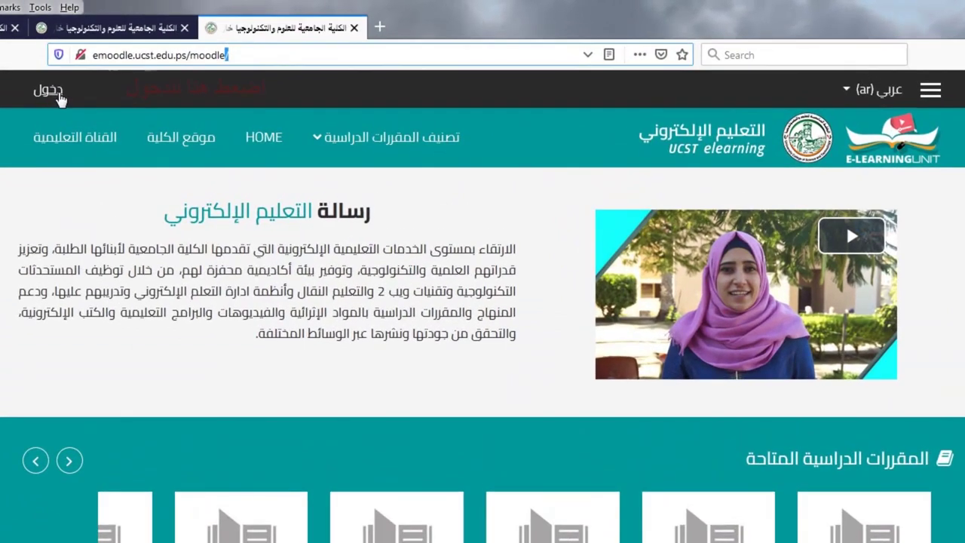
click(49, 92)
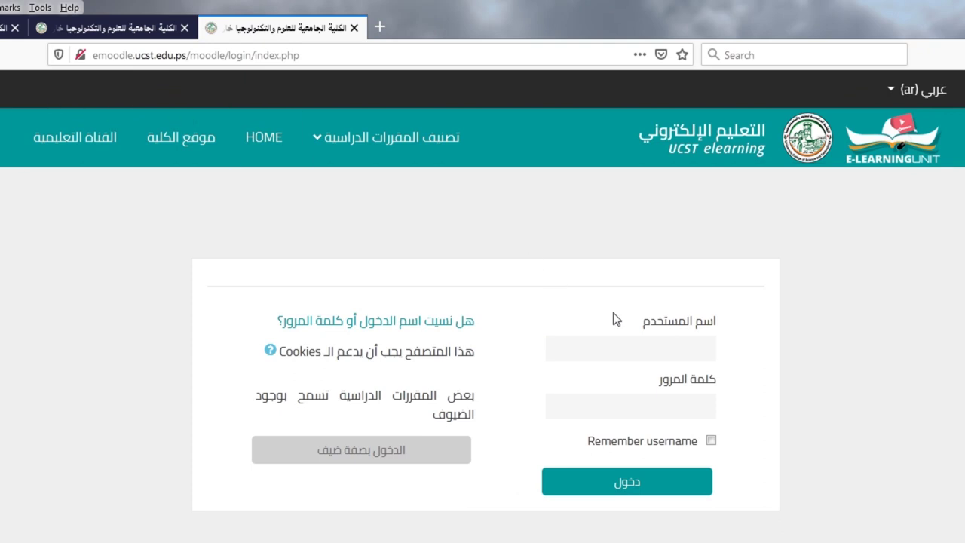
- Fill in the username and password from the saved login for this website and sign in
click(658, 347)
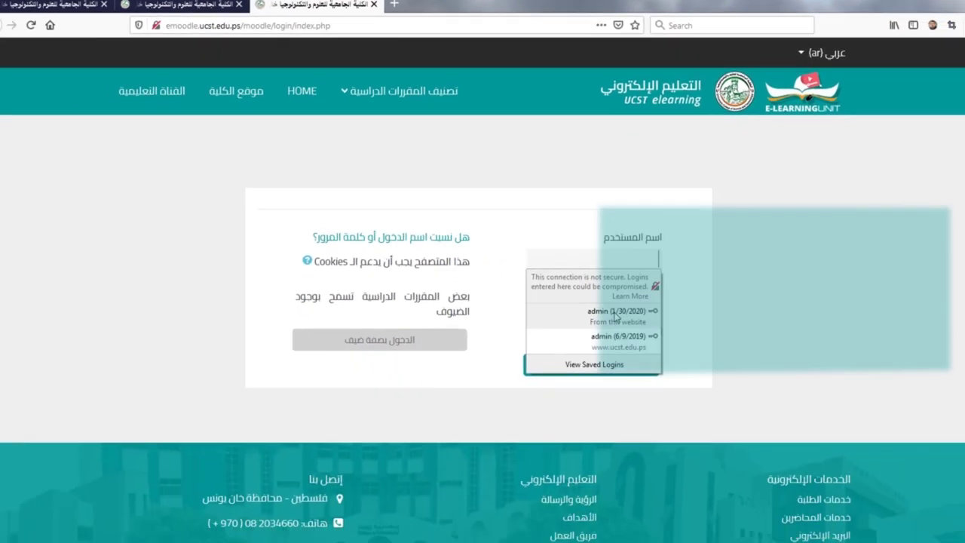
key(Return)
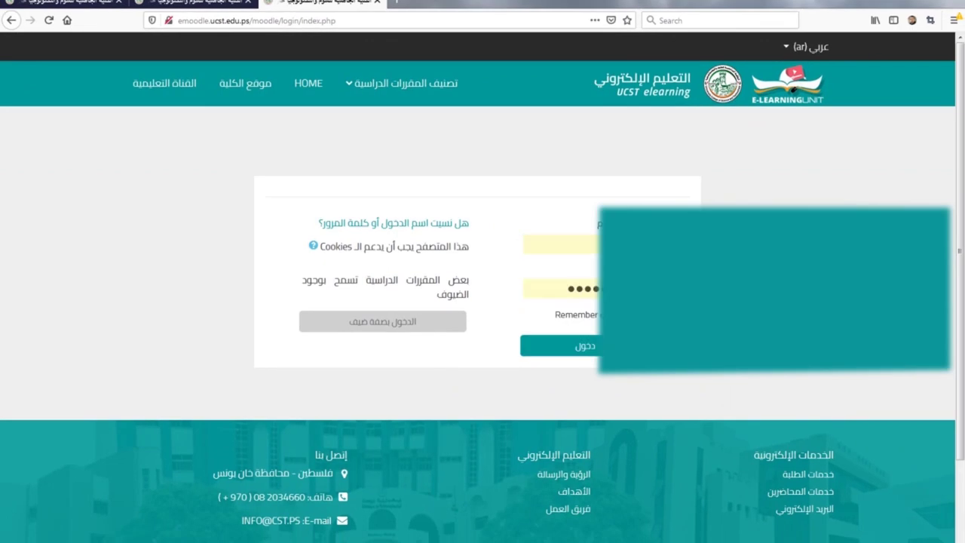
click(592, 346)
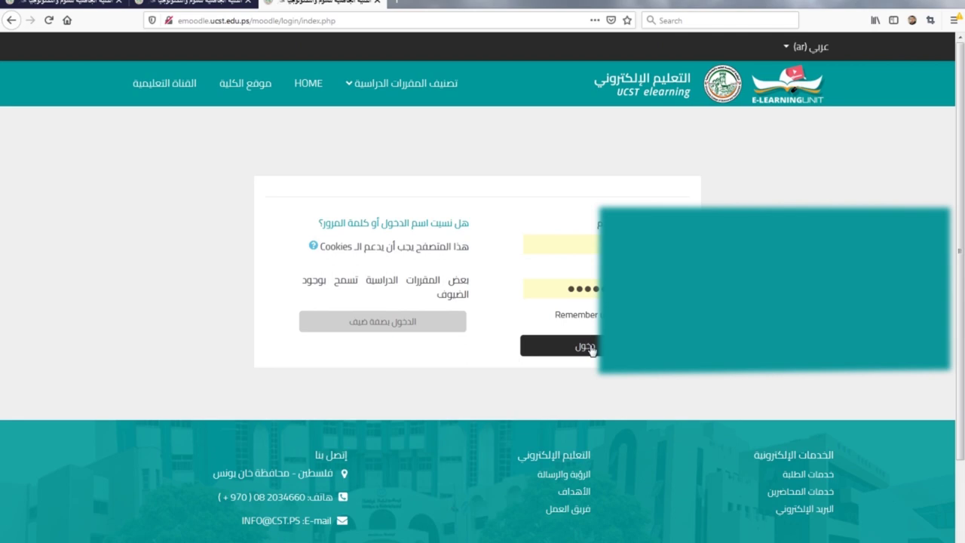
click(594, 350)
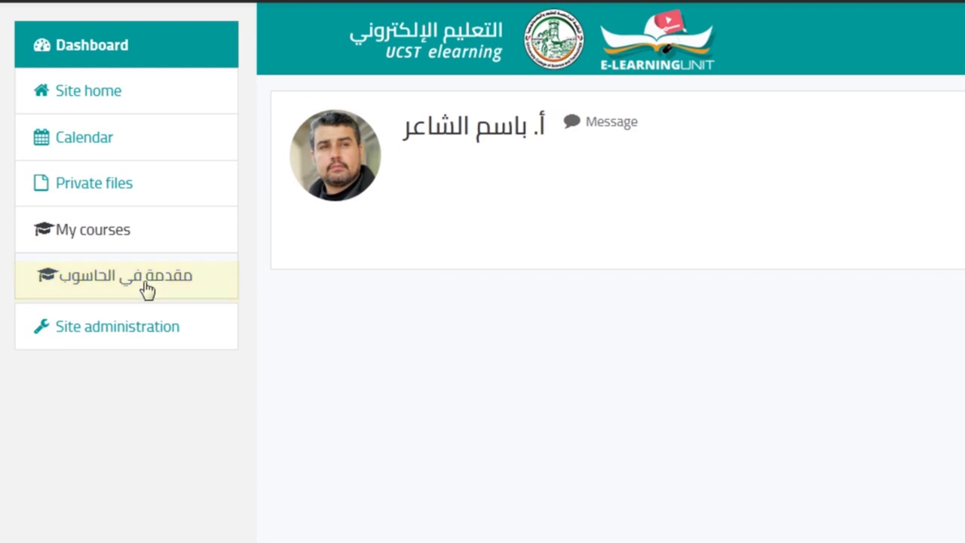
- Open the course مقدمة في الحاسوب and review its list of participants (المشتركون)
click(146, 288)
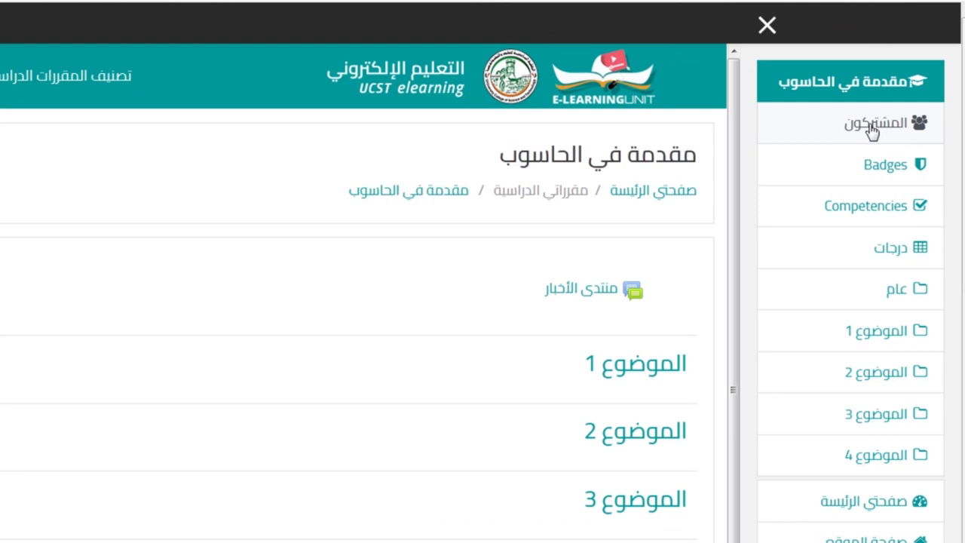
click(871, 127)
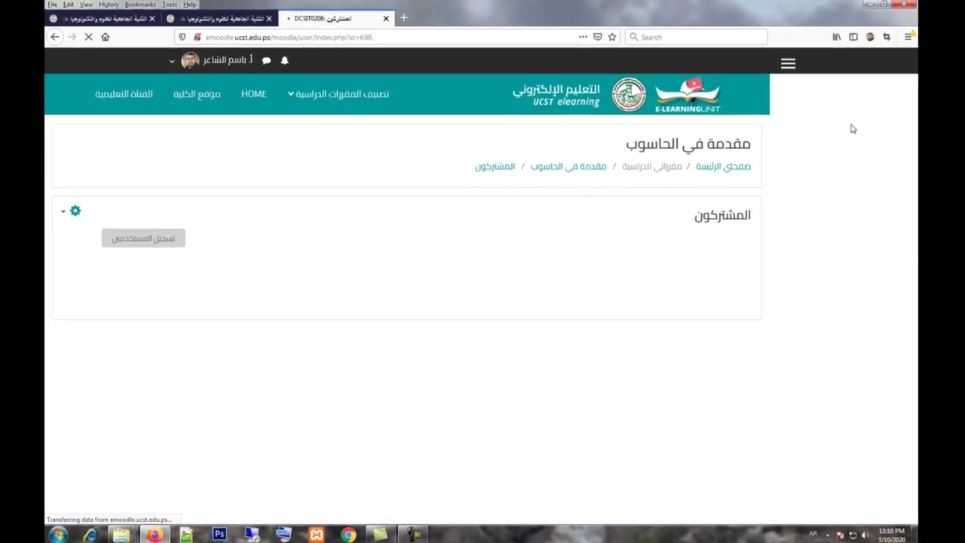
scroll(668, 263, down, 5)
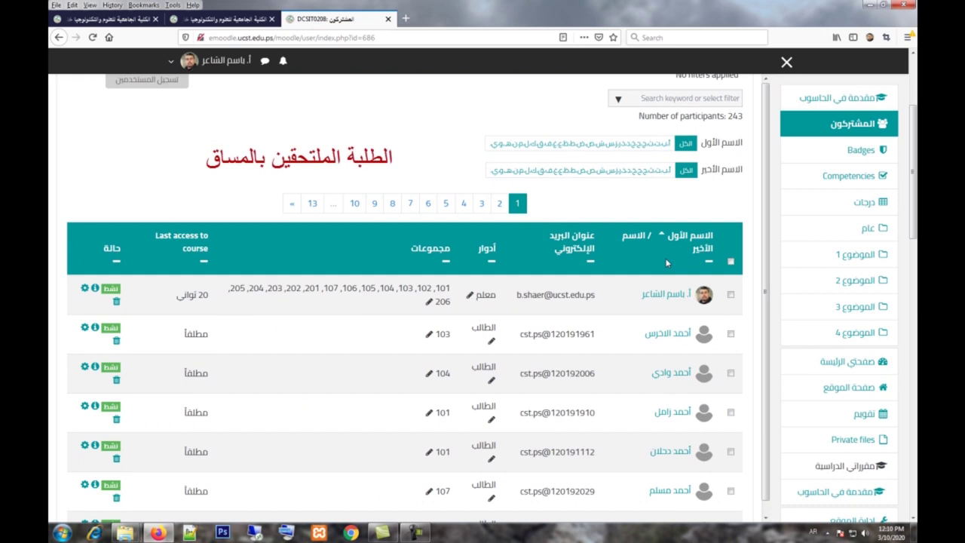
scroll(666, 263, down, 5)
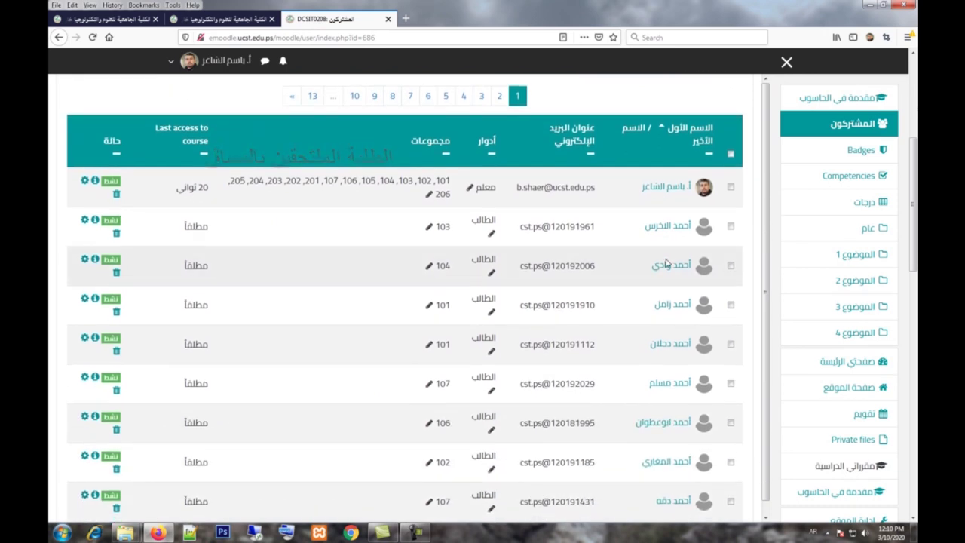
scroll(666, 262, down, 8)
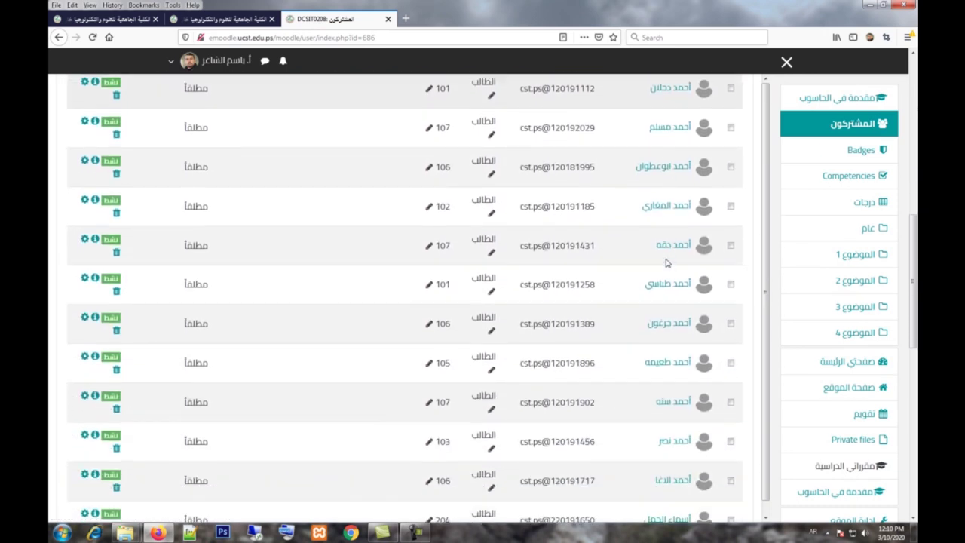
scroll(666, 262, down, 3)
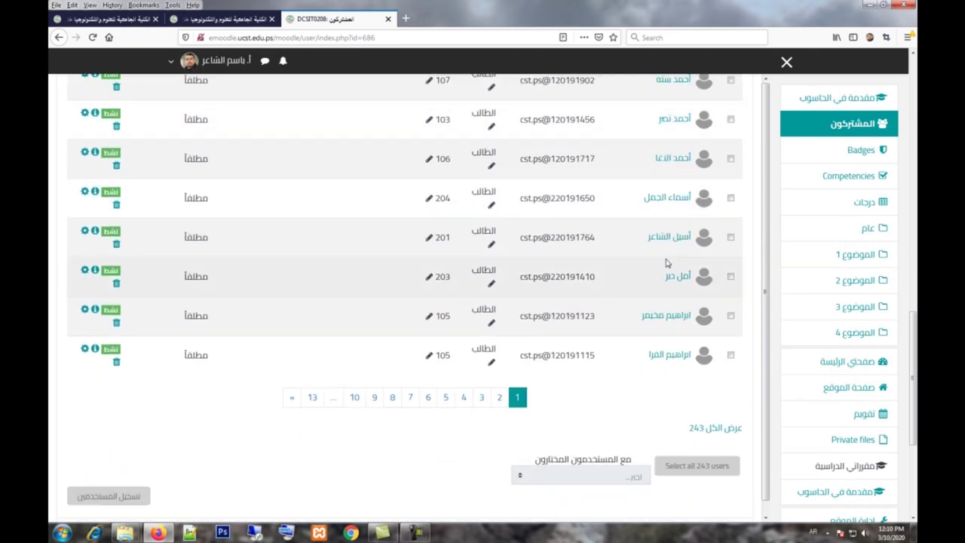
scroll(666, 263, up, 15)
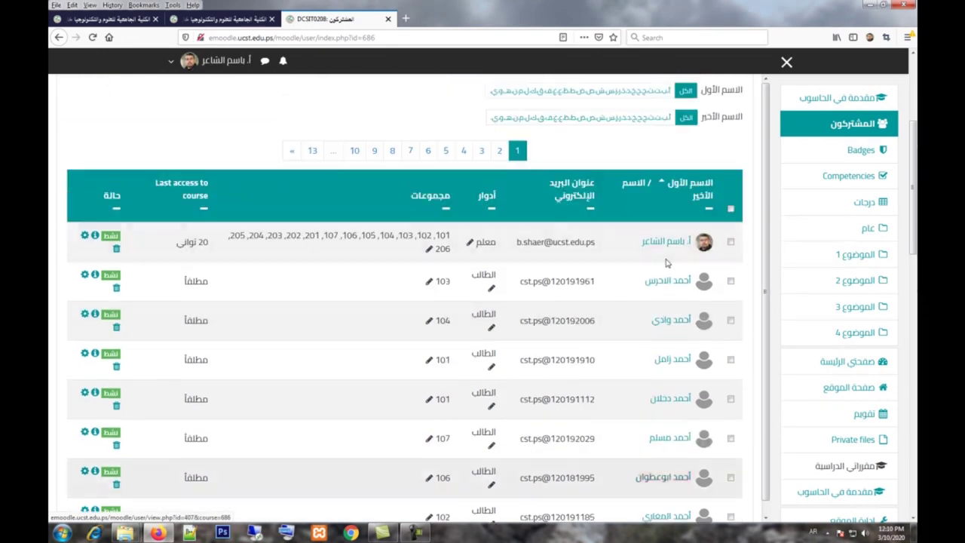
scroll(667, 263, up, 5)
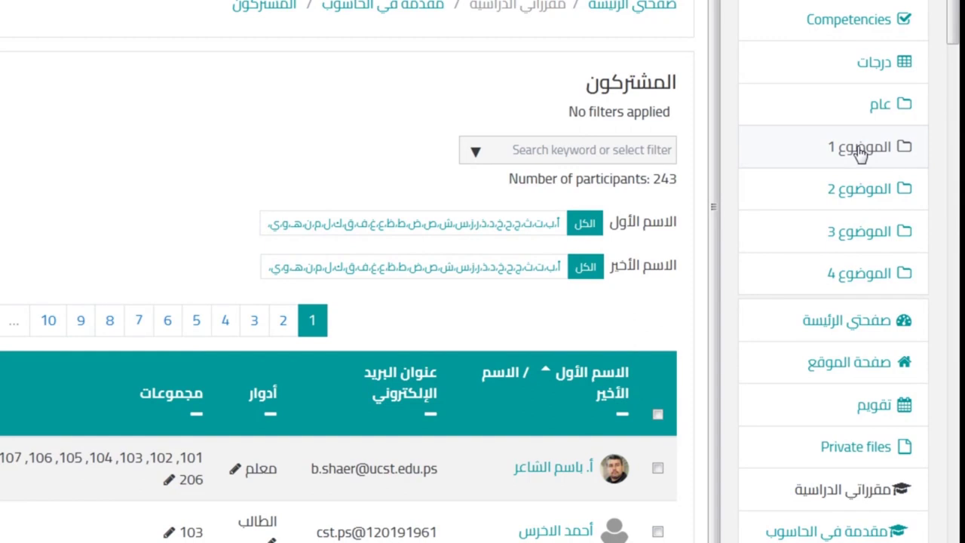
- Go to الموضوع 1 of the course and turn on course editing (تشغيل التحرير)
click(859, 149)
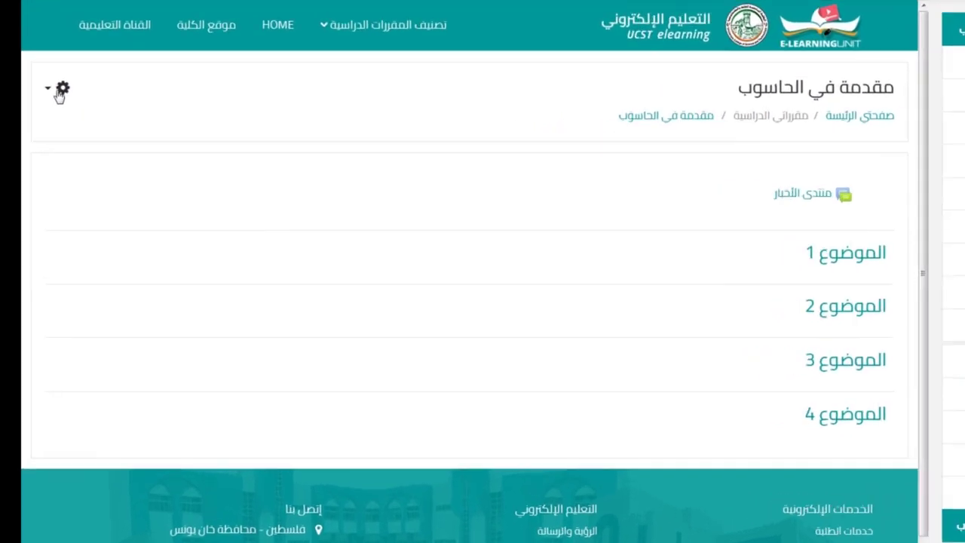
click(79, 148)
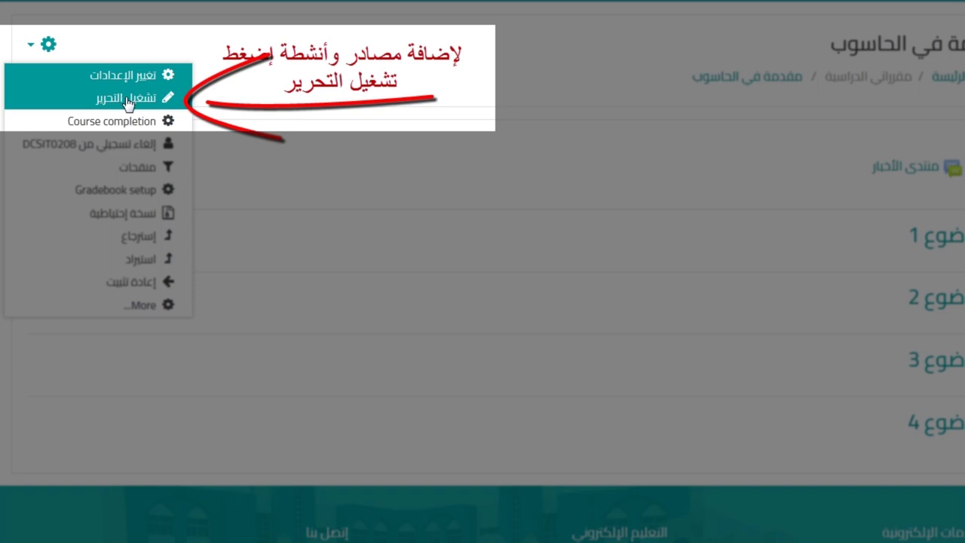
click(115, 101)
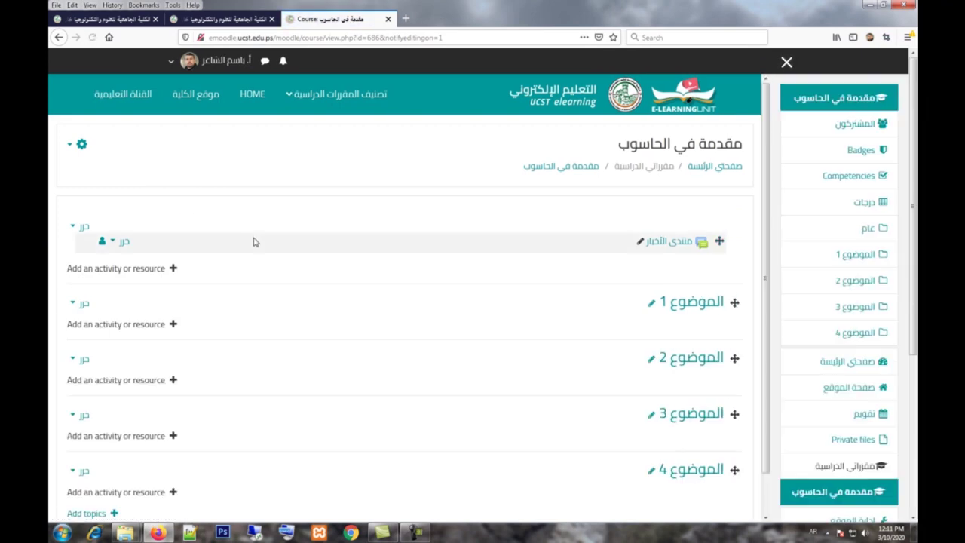
- Rename the course section الموضوع 1 as "الأسبوع الأول"
scroll(229, 247, down, 2)
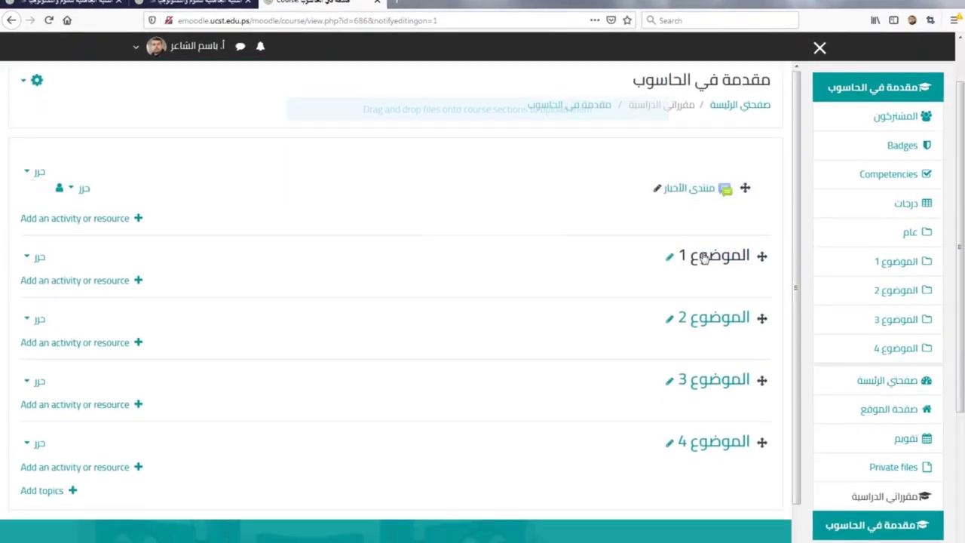
click(670, 260)
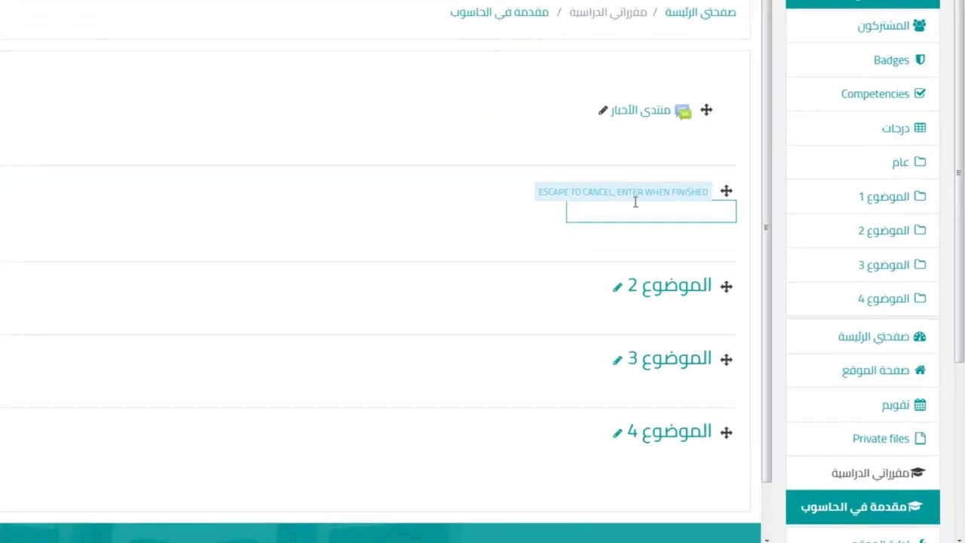
text(الأسبوع الأ)
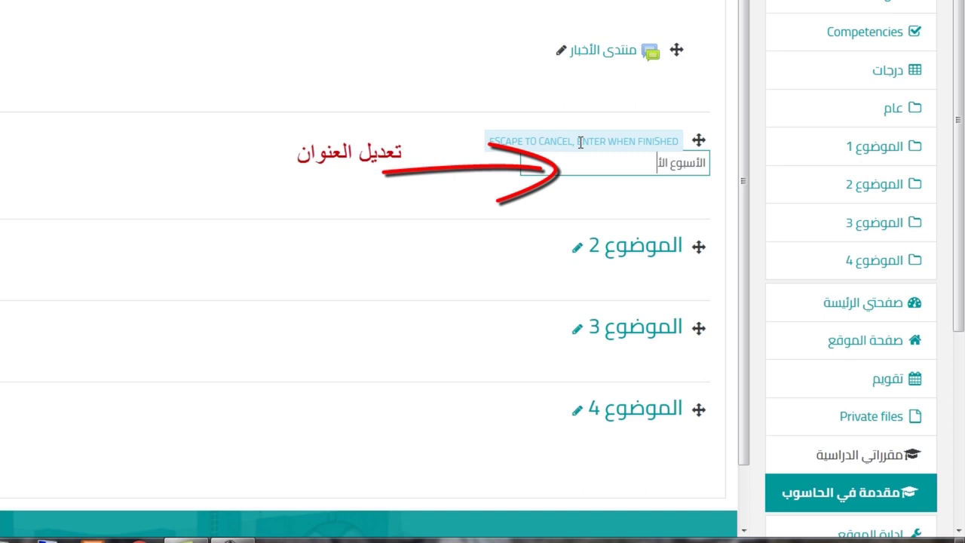
text(ول)
key(Return)
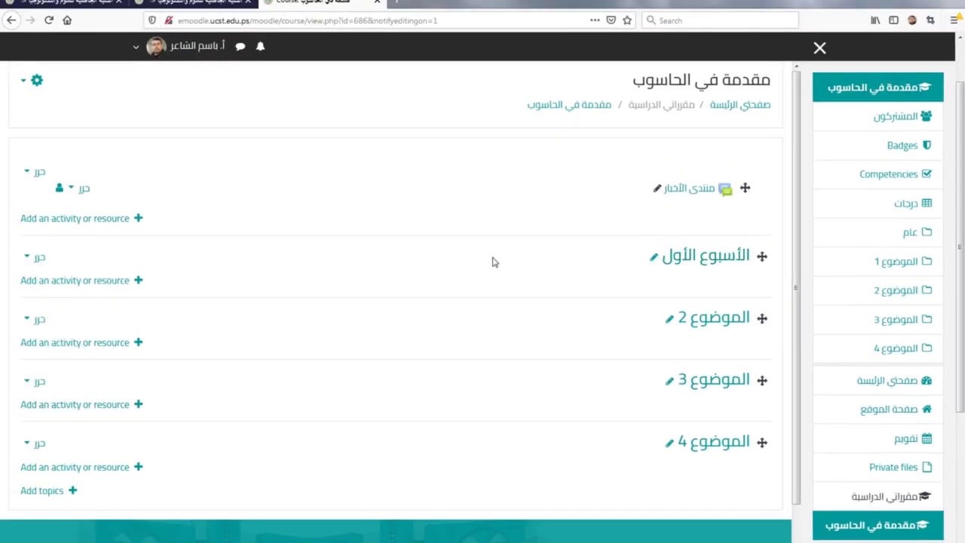
- Look through the available activities and resources, and add a file resource (ملف) to the الأسبوع الأول section
click(138, 281)
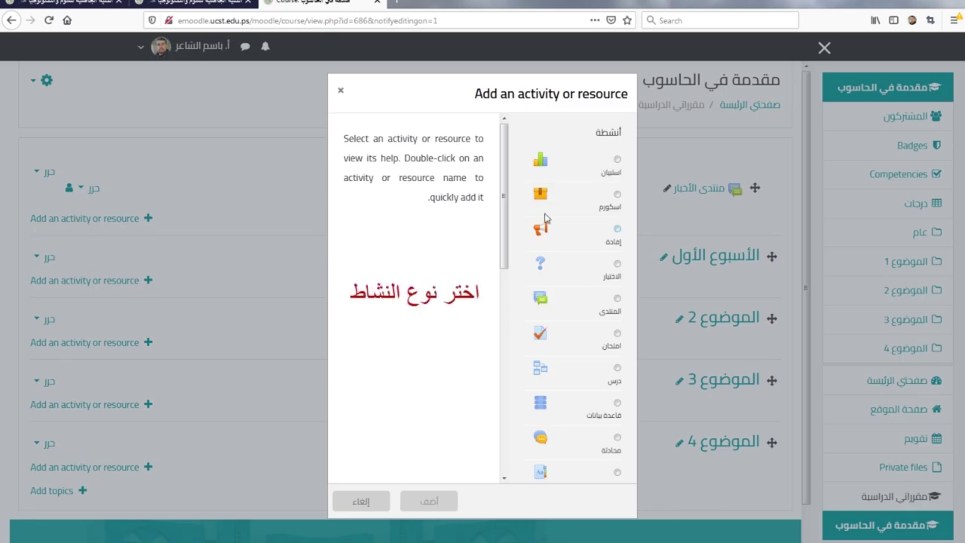
scroll(557, 316, down, 8)
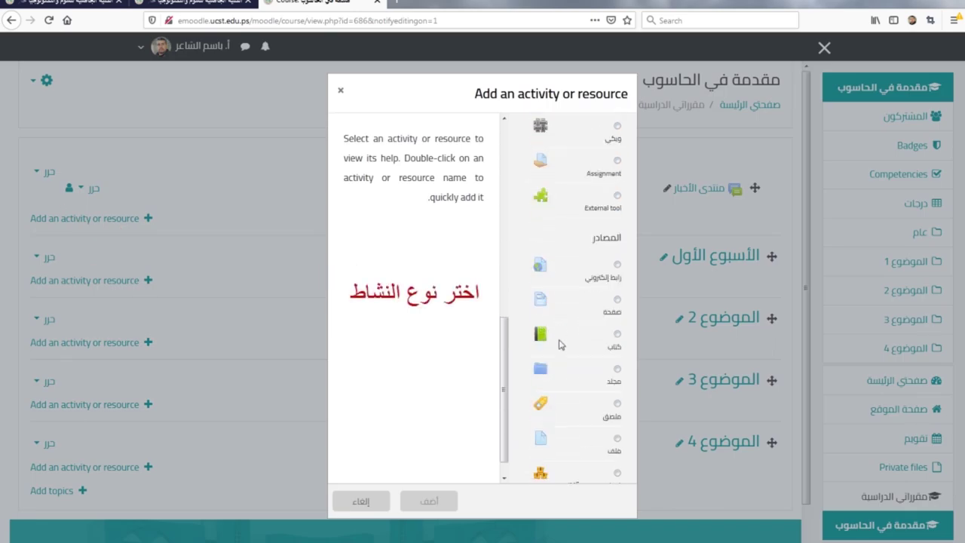
scroll(558, 344, up, 8)
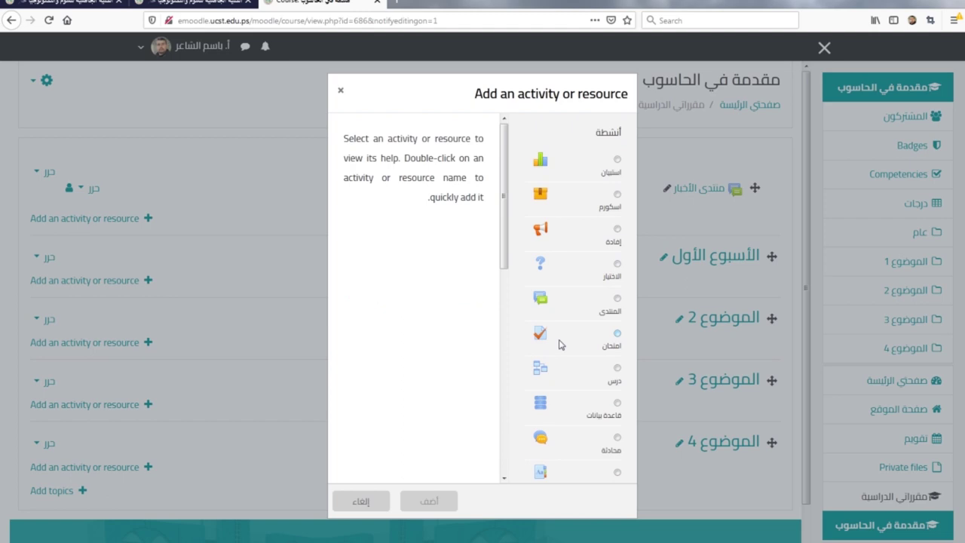
scroll(559, 344, down, 10)
scroll(559, 344, up, 10)
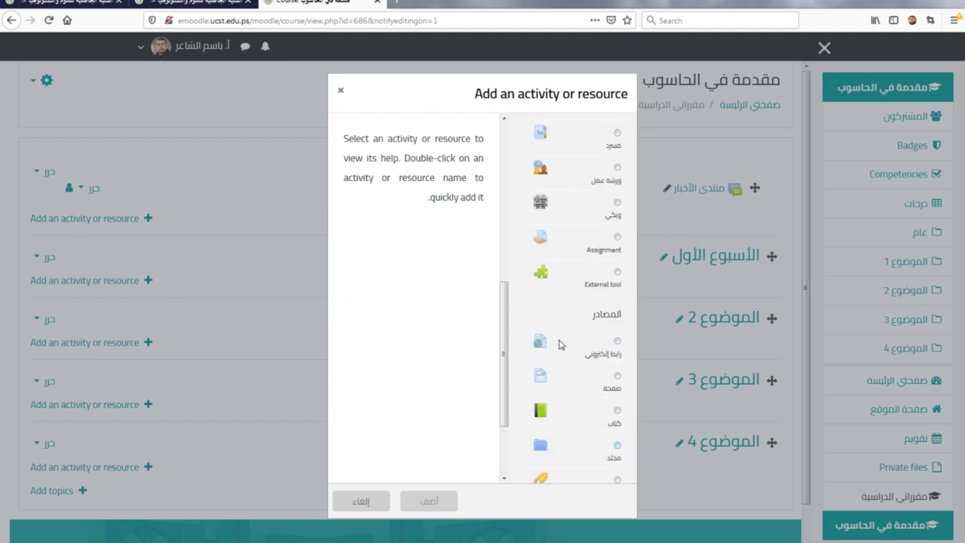
scroll(559, 344, down, 10)
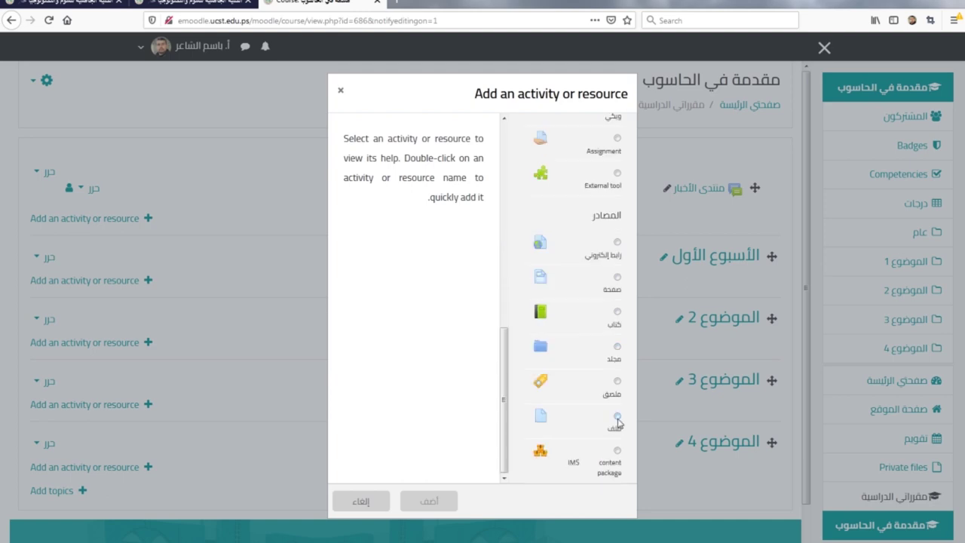
click(618, 418)
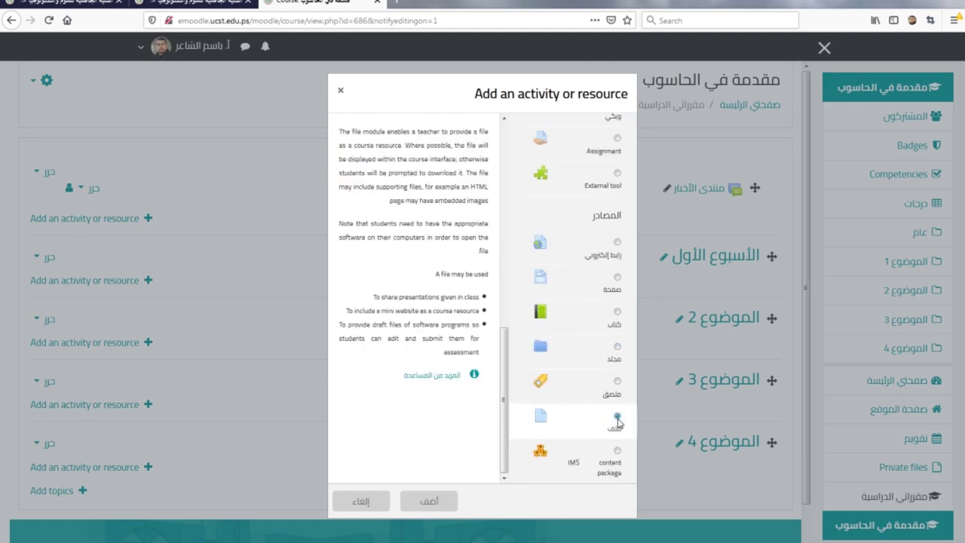
click(430, 502)
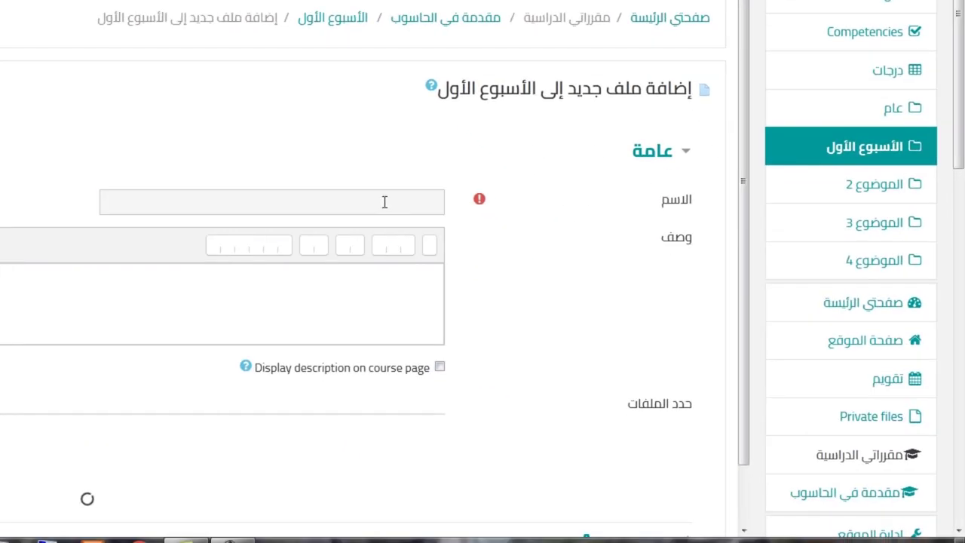
- Name the new file resource "مادة المساق"
click(522, 303)
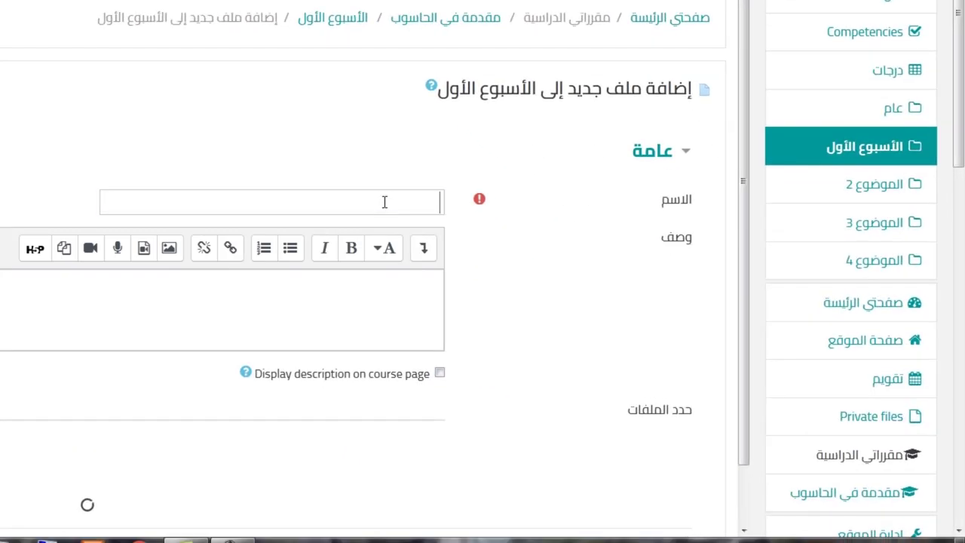
drag(687, 89, 447, 89)
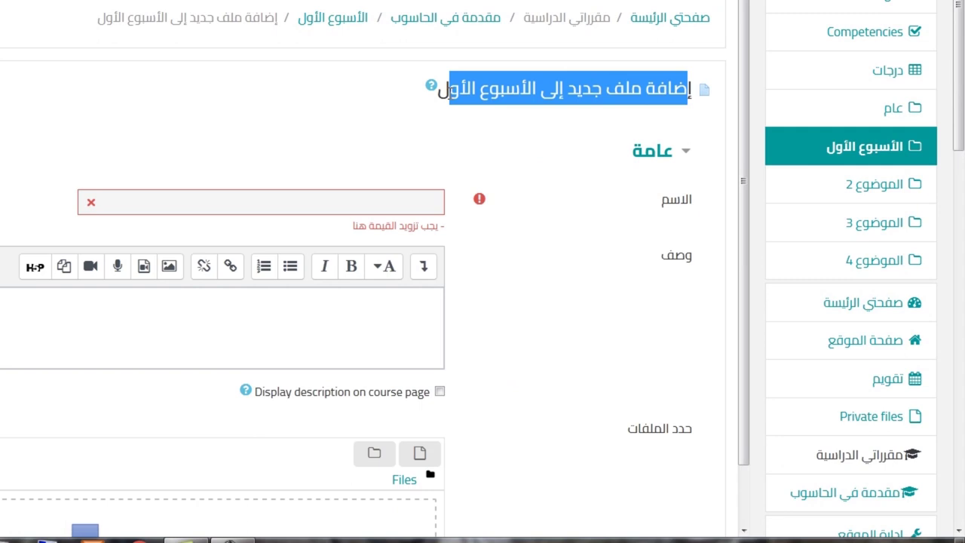
click(392, 151)
click(390, 198)
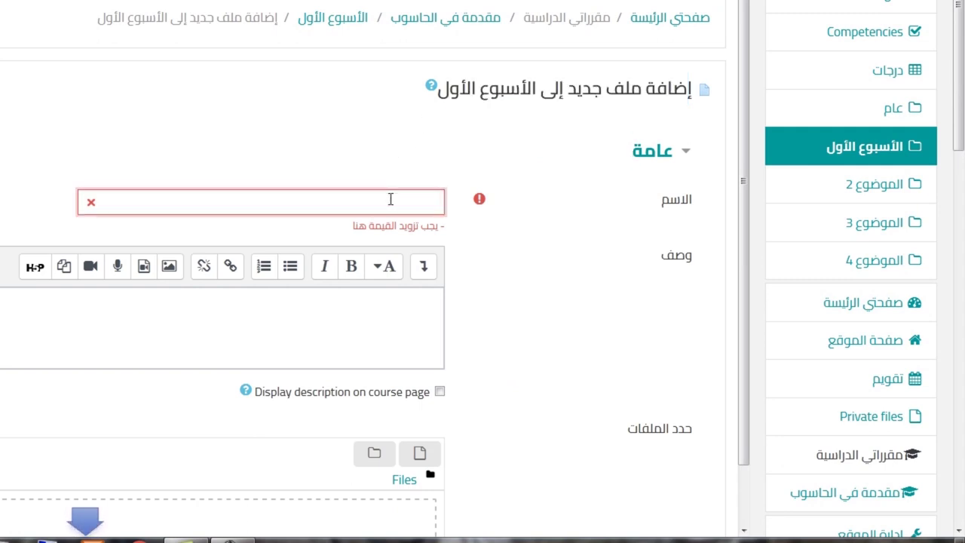
text(م)
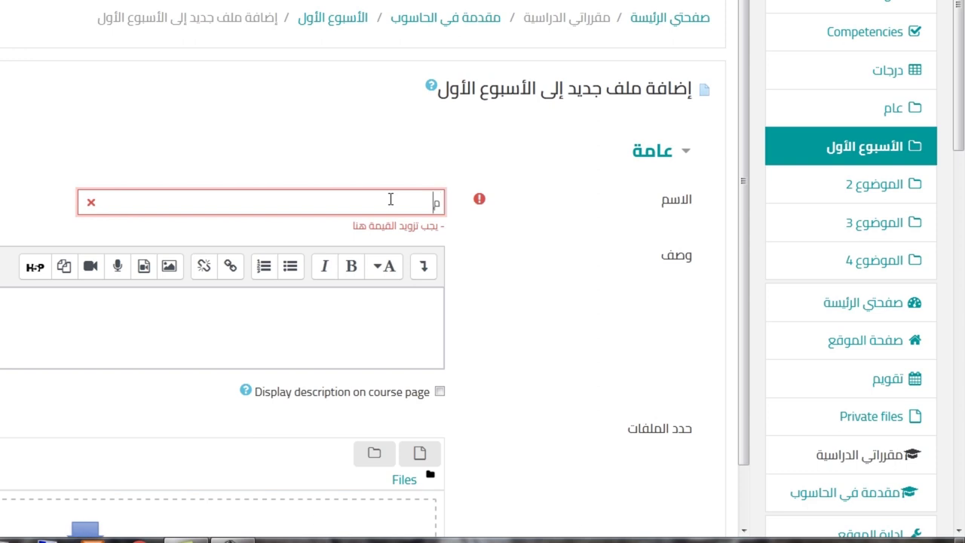
text(ادة المساق)
- Describe the file resource as "ملف بوربوينت للمساق" and display the description on the course page
click(352, 315)
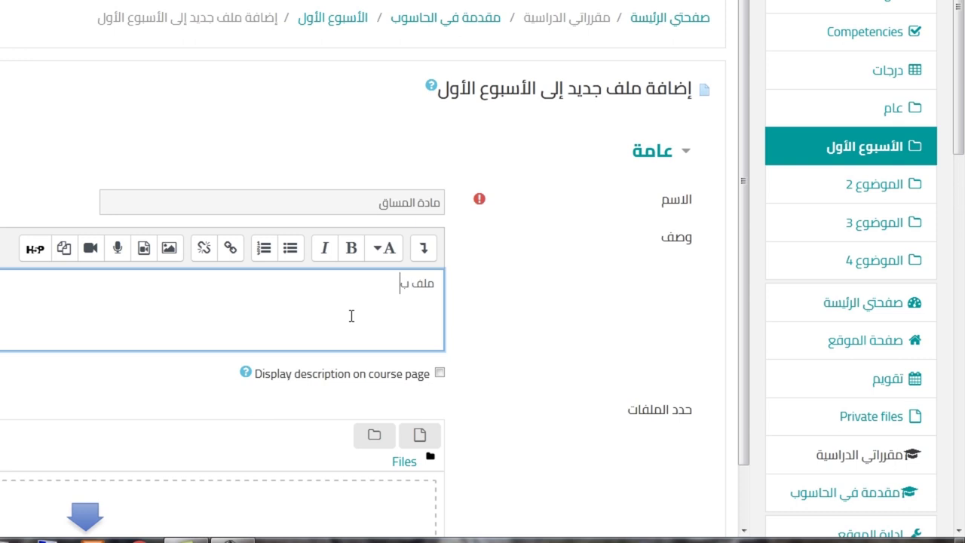
text(ملف بوربوينت للمسق)
key(BackSpace)
key(BackSpace)
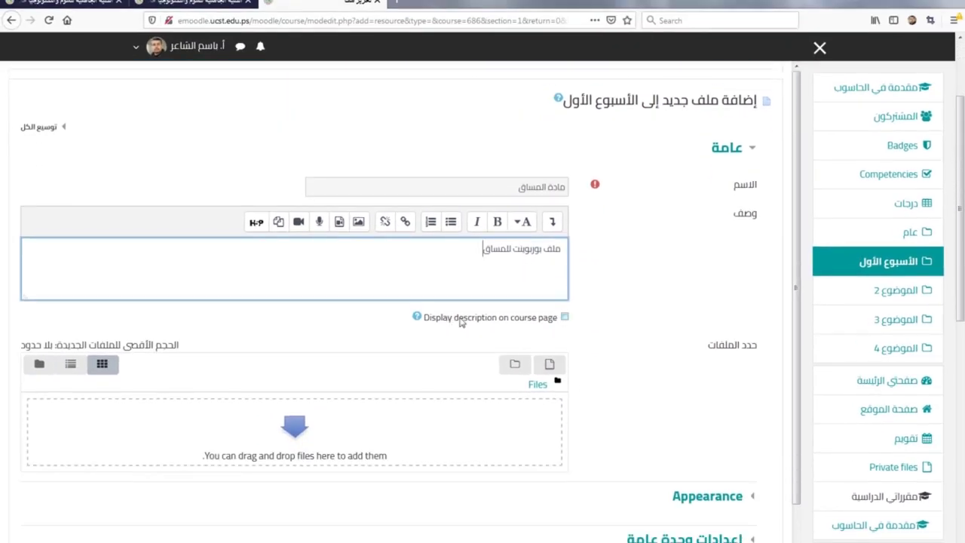
click(565, 318)
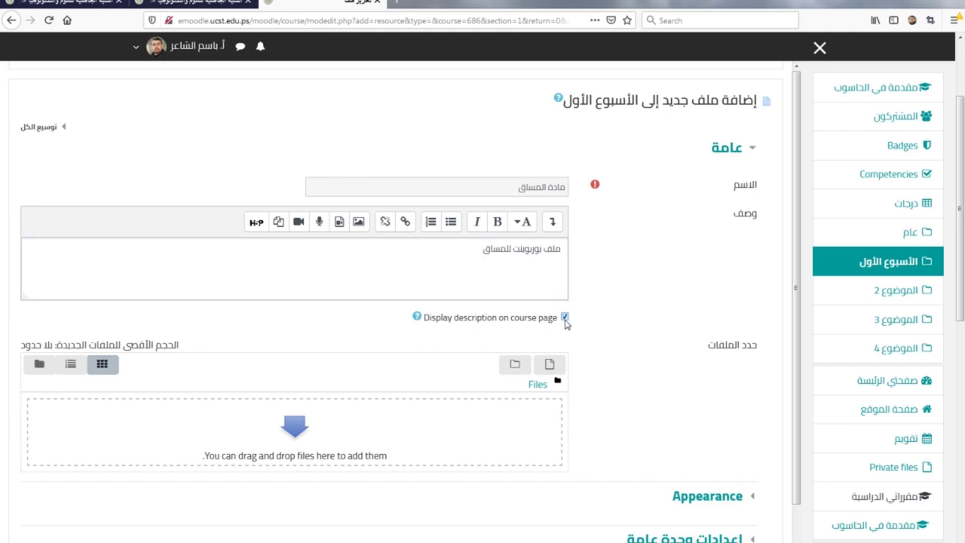
- Upload the PowerPoint file "ملف المساق.pptx" from the Desktop to the resource's files (حدد الملفات)
scroll(585, 353, down, 1)
scroll(588, 353, down, 2)
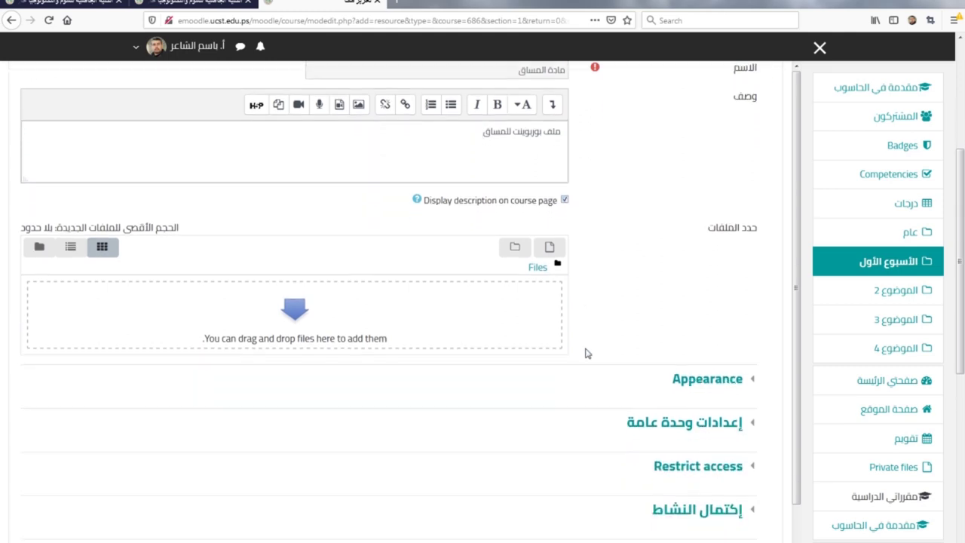
drag(754, 230, 710, 229)
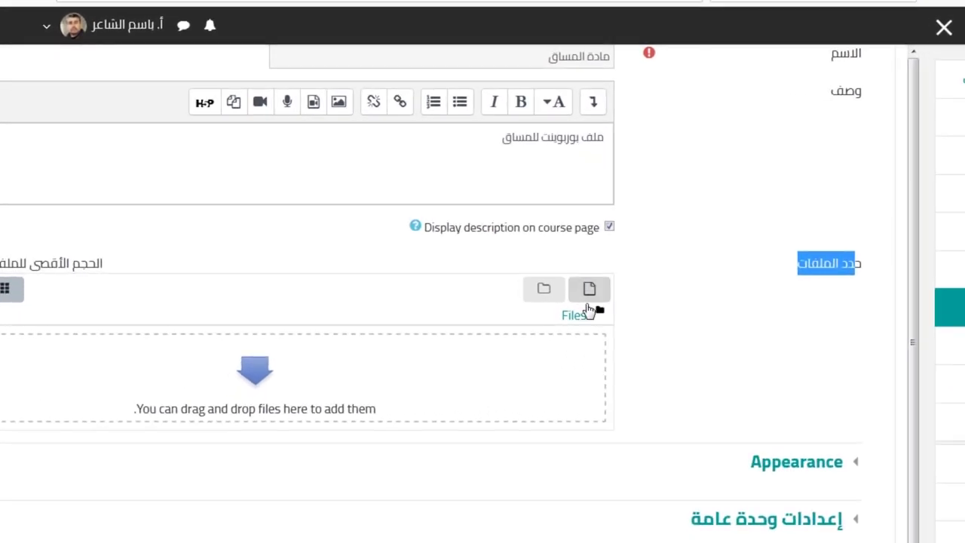
click(589, 306)
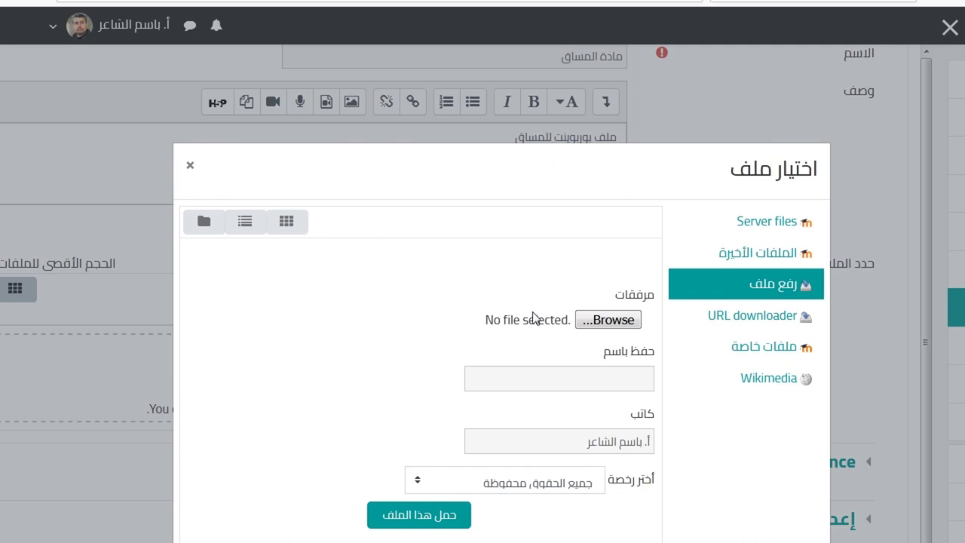
click(595, 323)
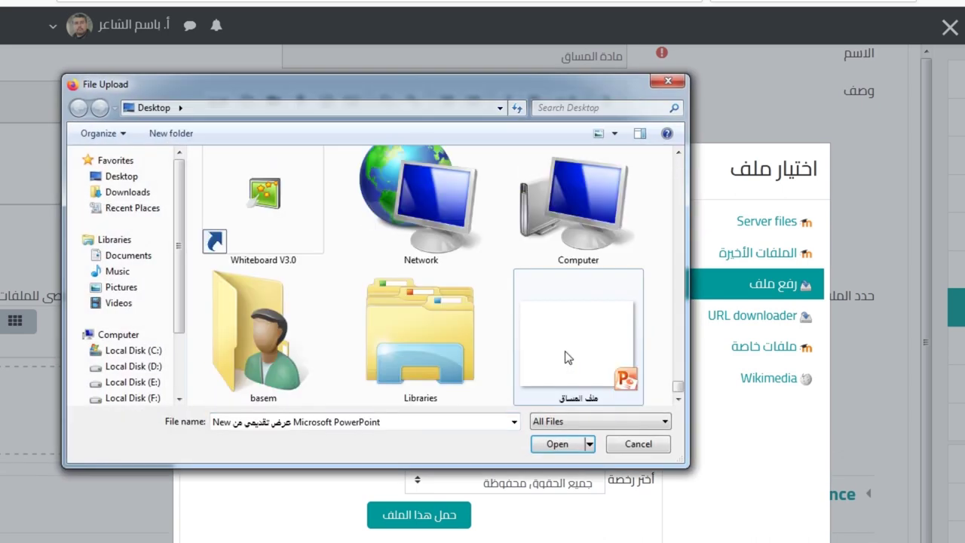
click(558, 444)
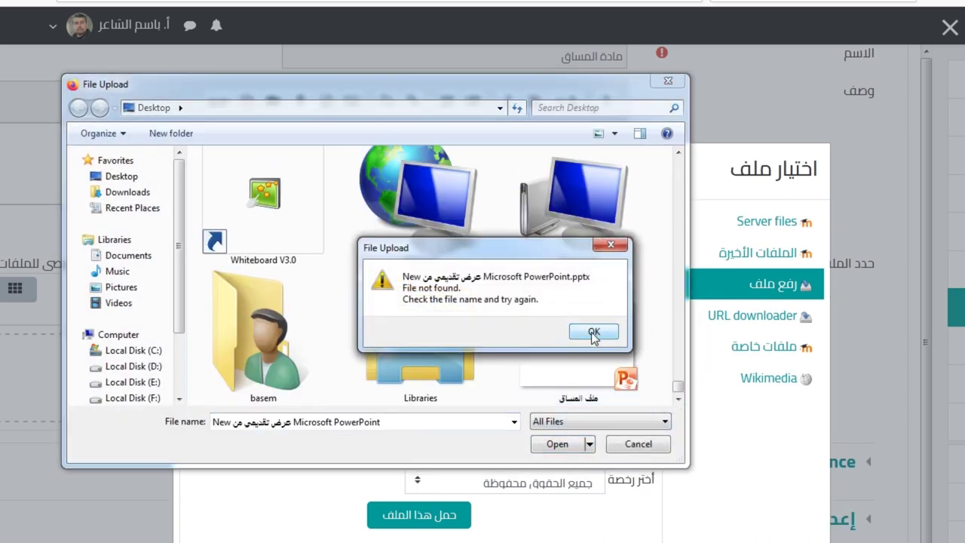
click(594, 332)
click(571, 392)
click(558, 444)
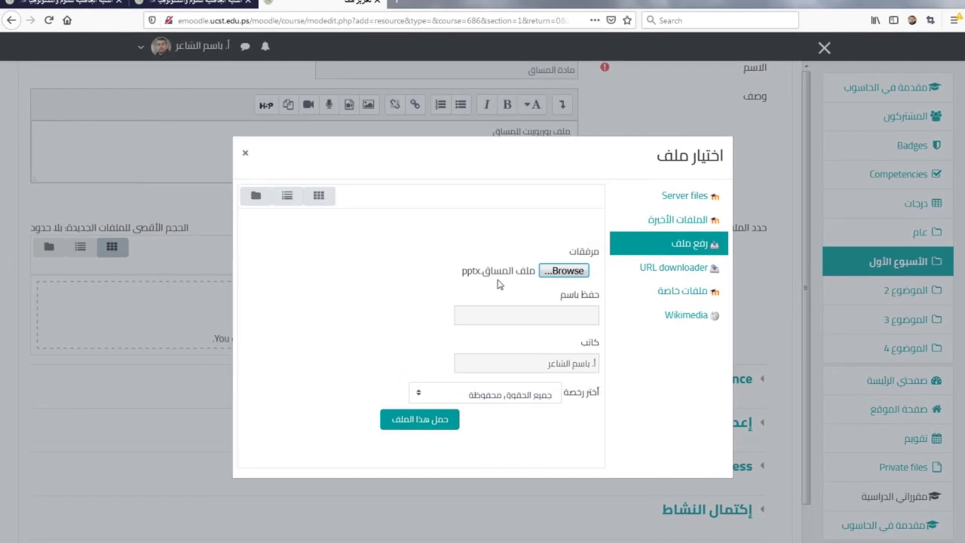
click(427, 421)
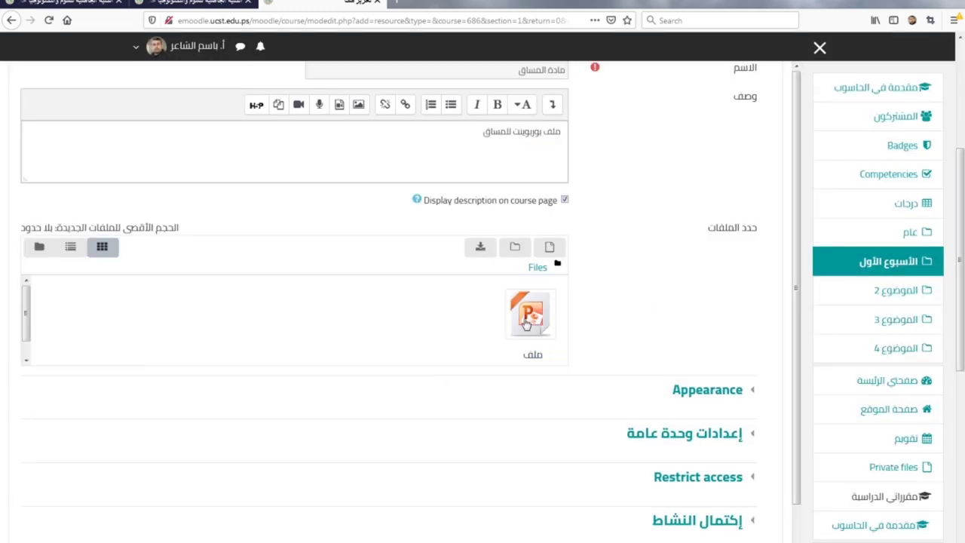
- Save the file resource and return to the course page
scroll(592, 326, down, 1)
scroll(592, 325, down, 5)
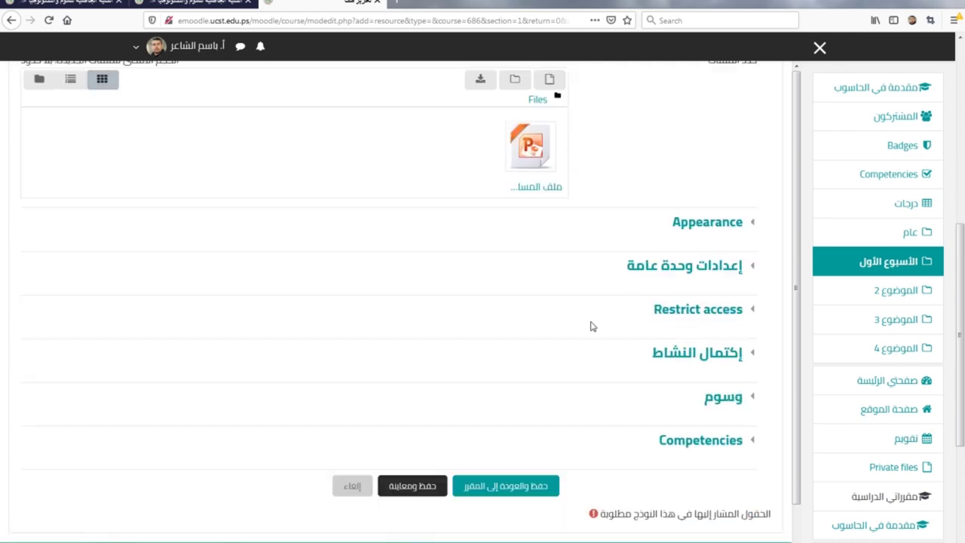
click(509, 421)
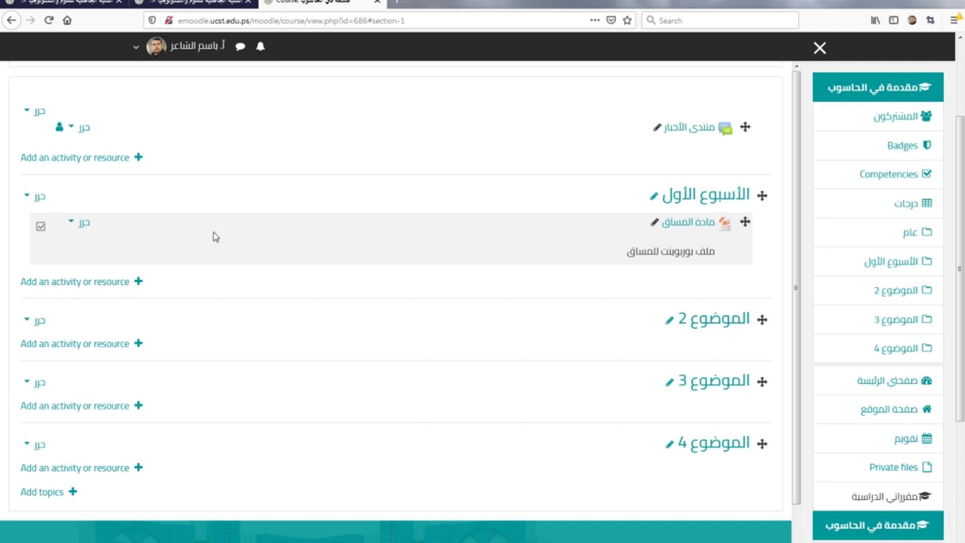
- Add an Assignment activity to the الأسبوع الأول section
click(141, 282)
scroll(558, 344, down, 6)
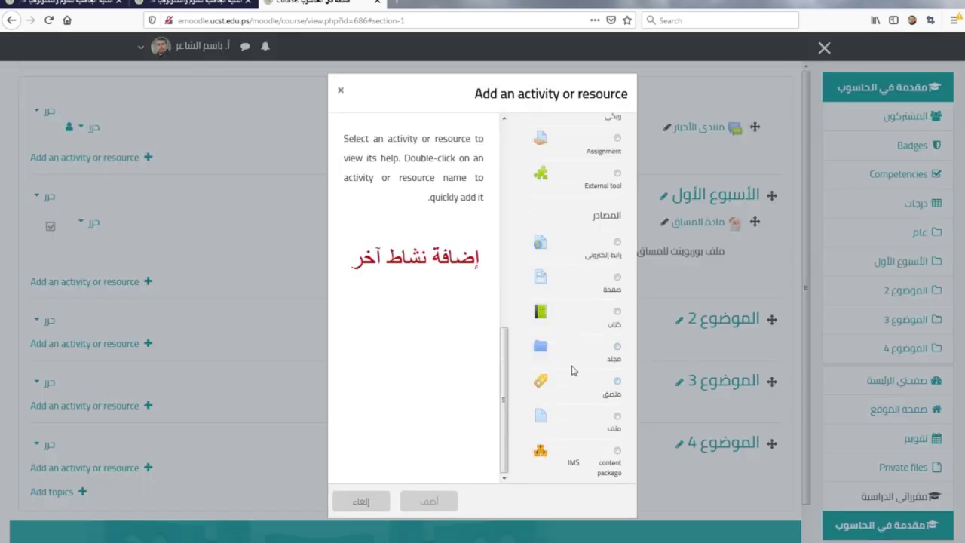
scroll(600, 163, up, 1)
scroll(600, 163, up, 3)
click(618, 250)
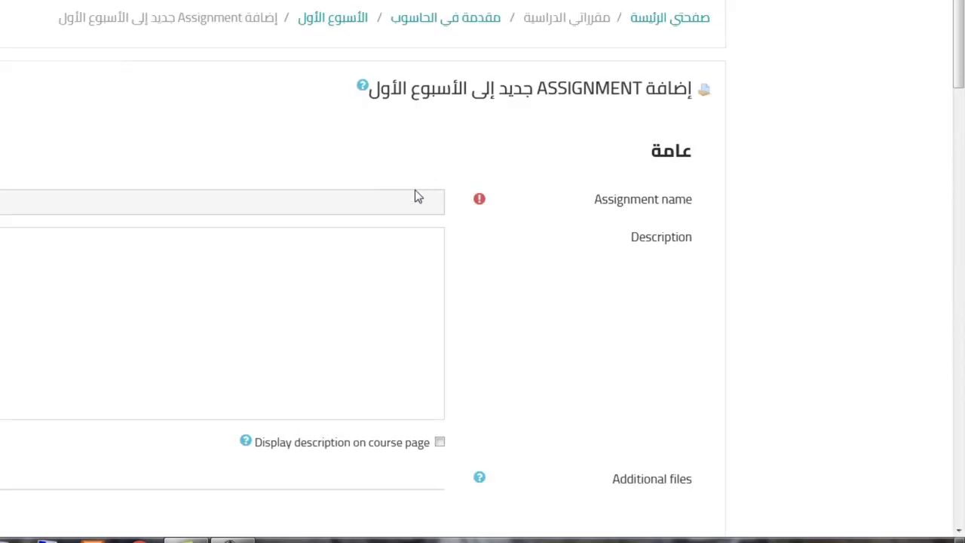
- Name the new assignment "تسليم الواجب 1"
click(395, 207)
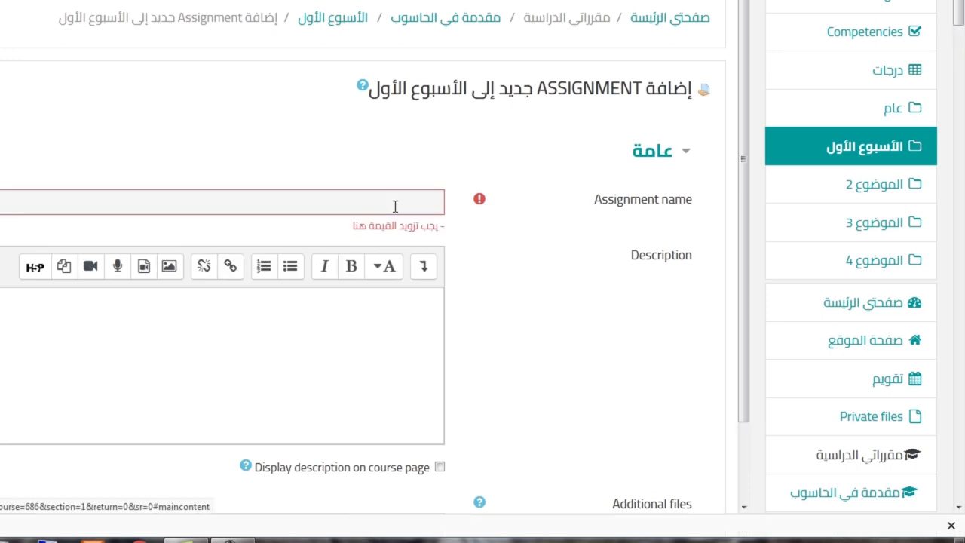
click(394, 206)
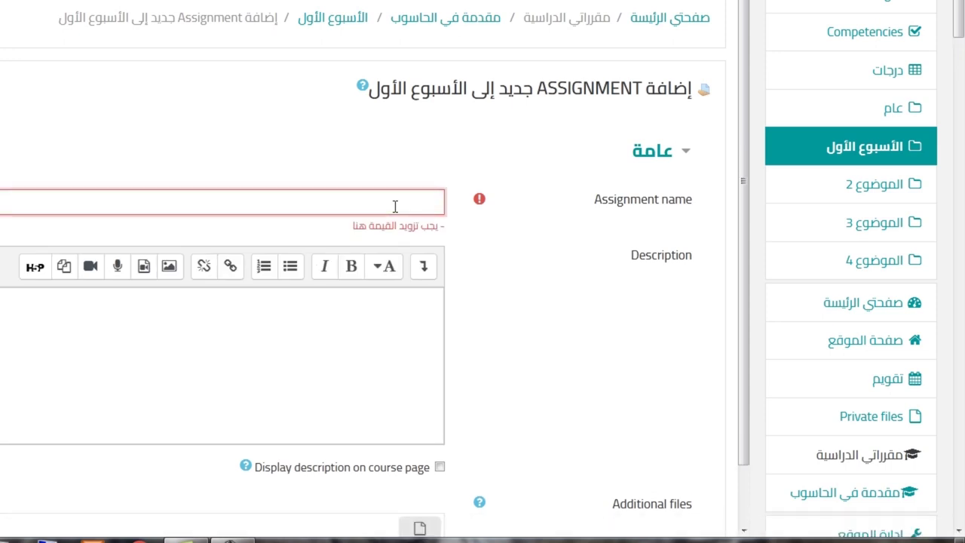
text(تسليم الواجب 1)
- Describe the assignment as "تسليم واجب الأسبوع الأول" and display the description on the course page
click(382, 324)
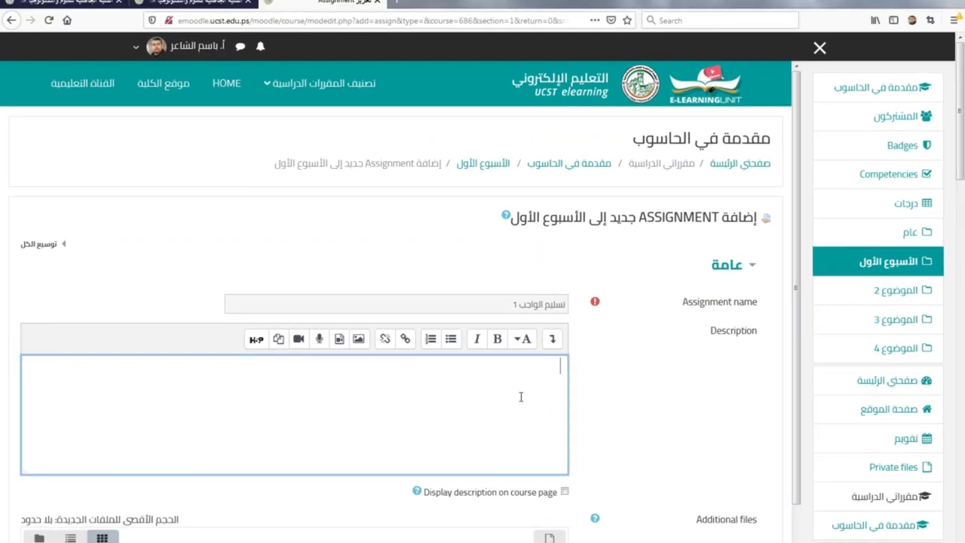
text(تسليم واجب الأسبوع الأول)
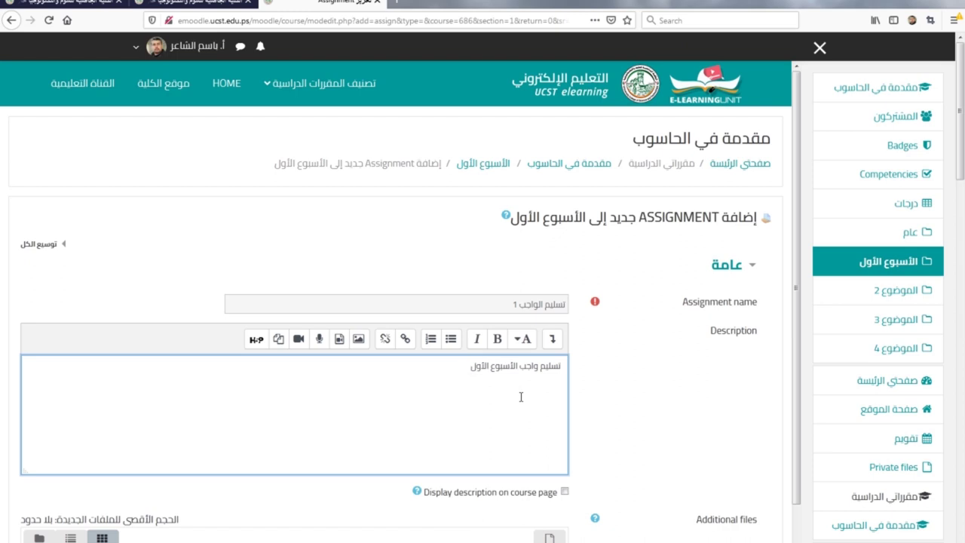
click(564, 491)
- Review the assignment's availability dates and submission types, and save the assignment with a return to the course page
scroll(585, 490, down, 3)
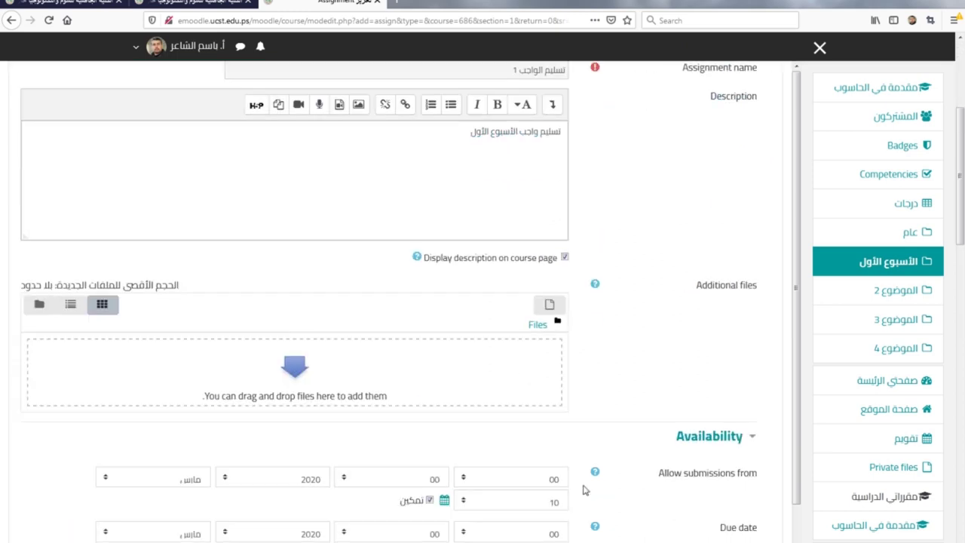
scroll(305, 388, down, 2)
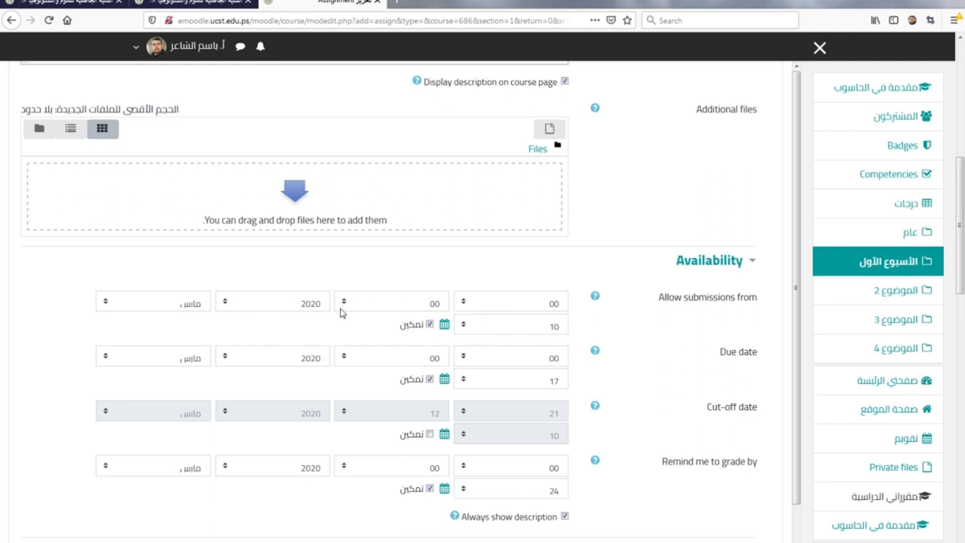
click(502, 308)
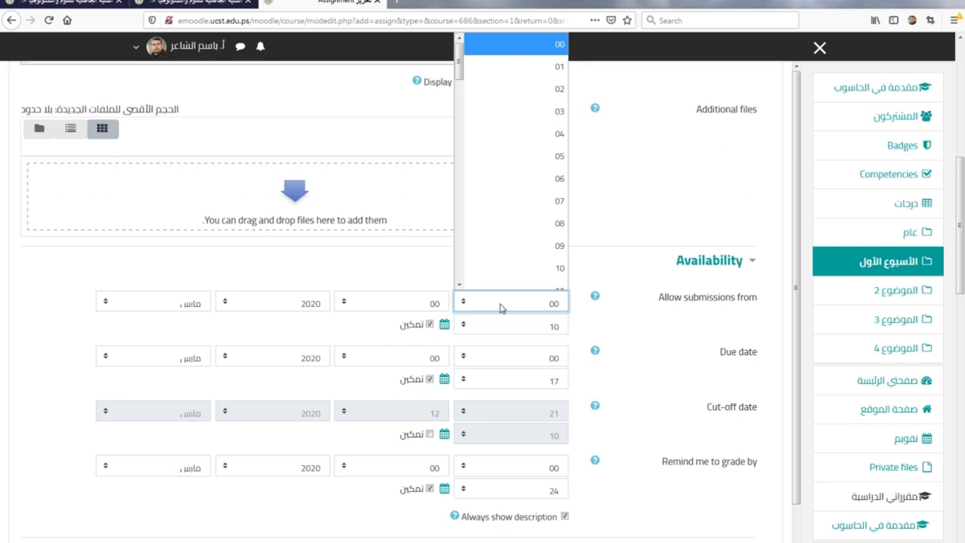
click(502, 308)
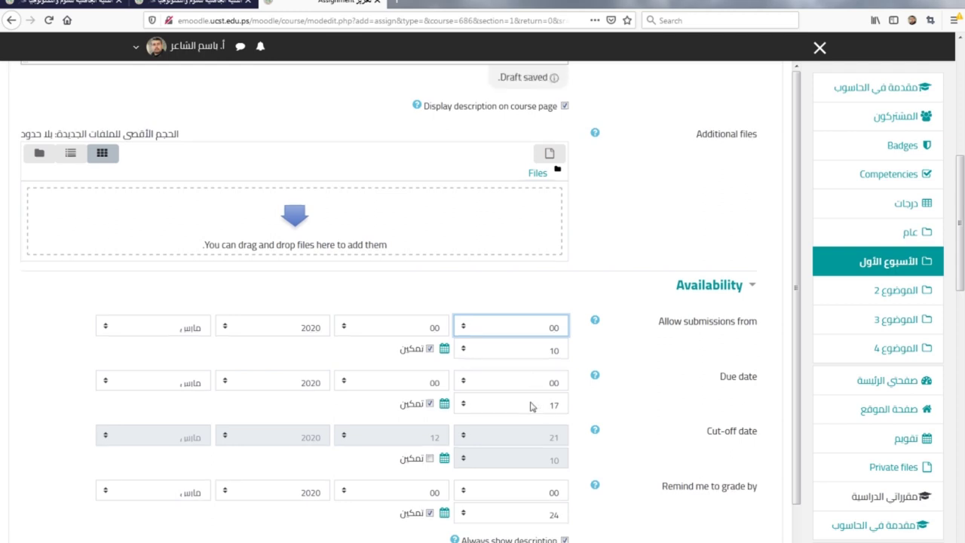
scroll(530, 407, down, 4)
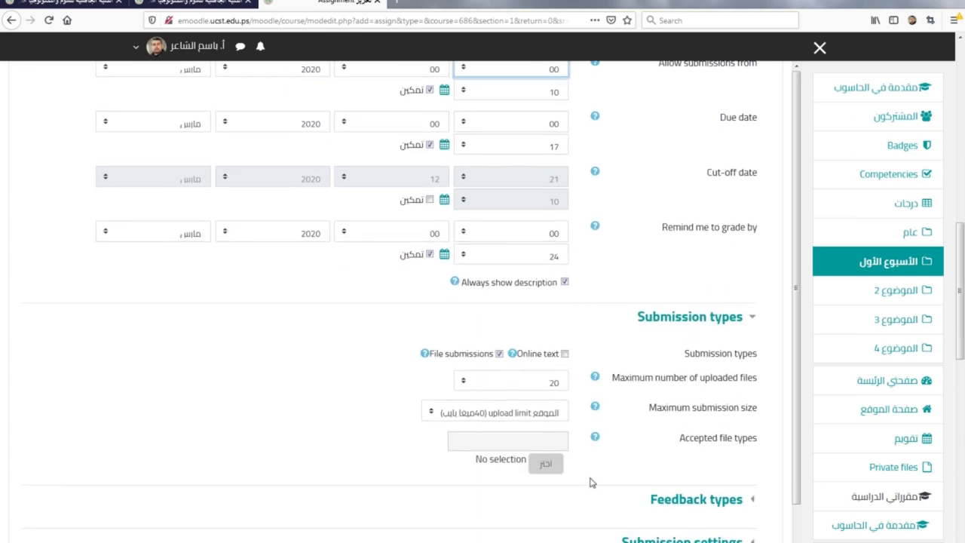
scroll(625, 497, down, 3)
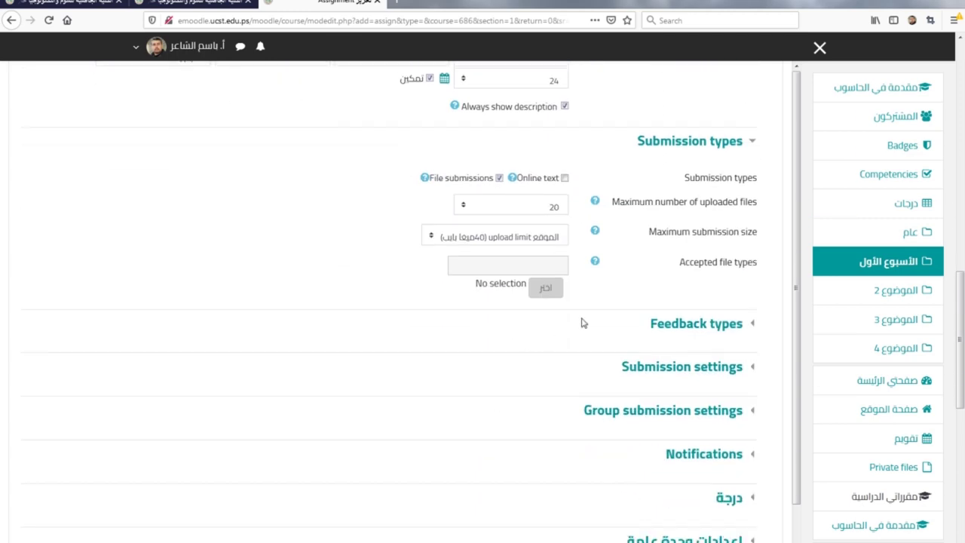
scroll(550, 409, down, 6)
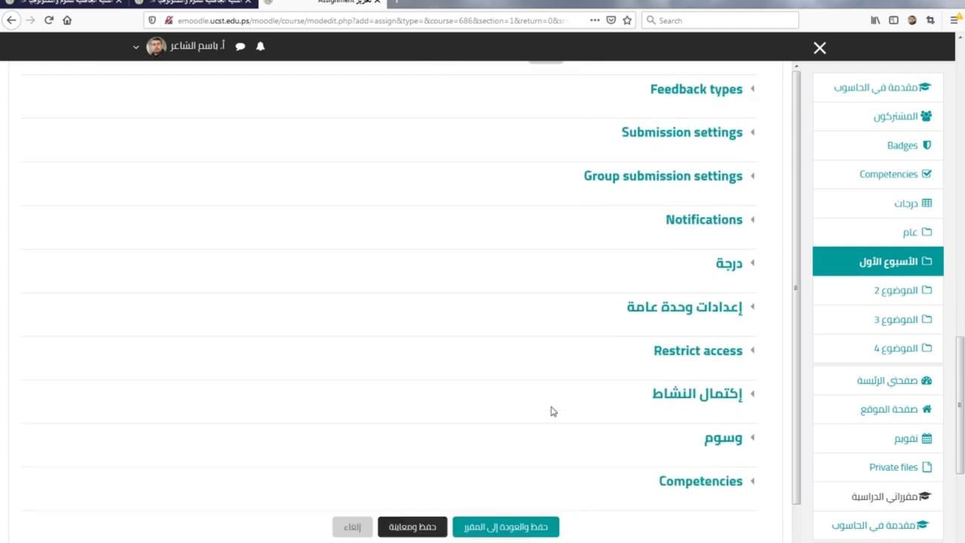
click(537, 409)
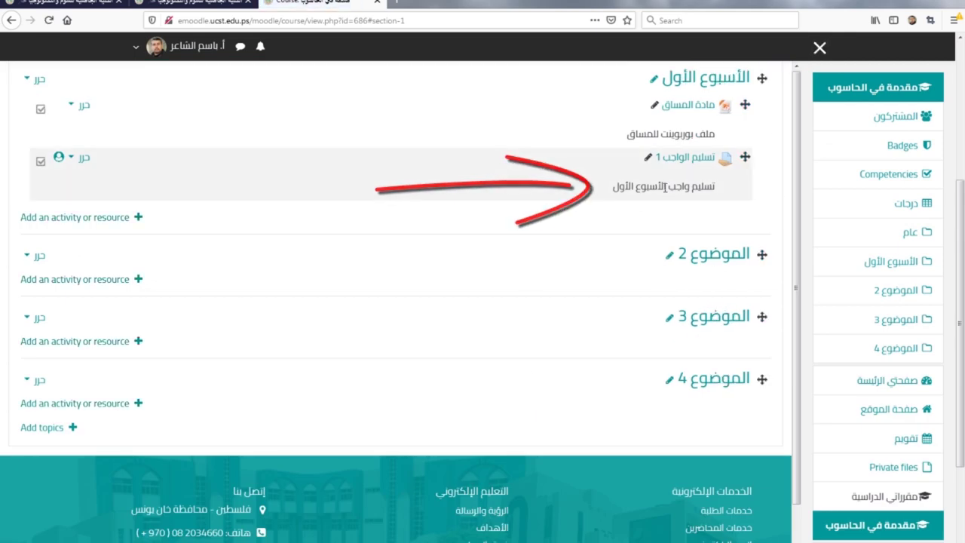
- Add a رابط إلكتروني (URL) resource to the الأسبوع الأول section
scroll(536, 188, up, 1)
scroll(527, 258, up, 1)
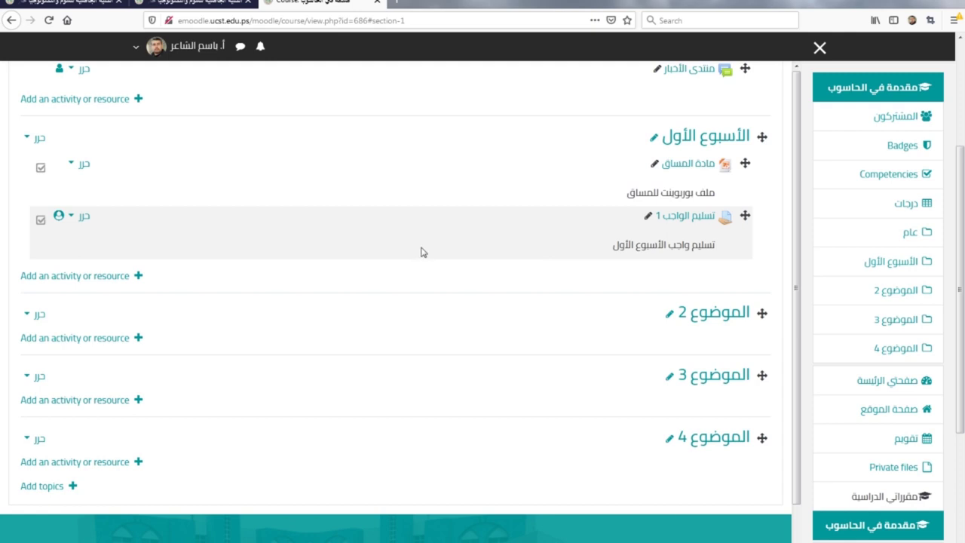
click(138, 276)
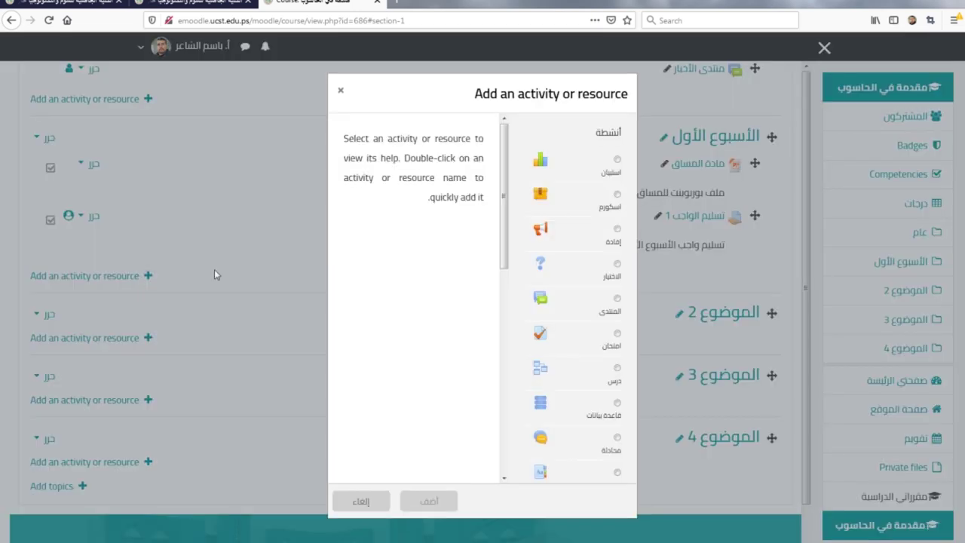
scroll(596, 309, down, 5)
scroll(599, 324, down, 5)
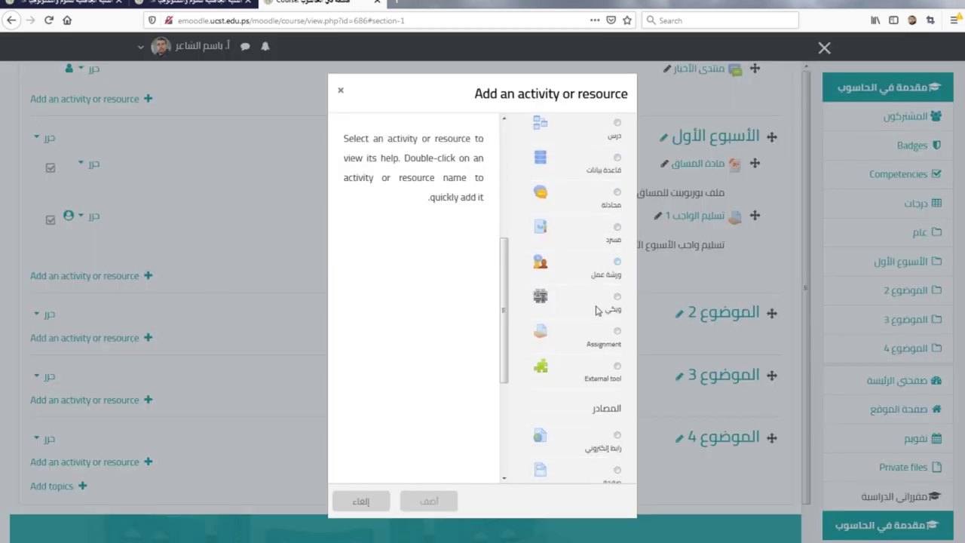
scroll(604, 346, up, 5)
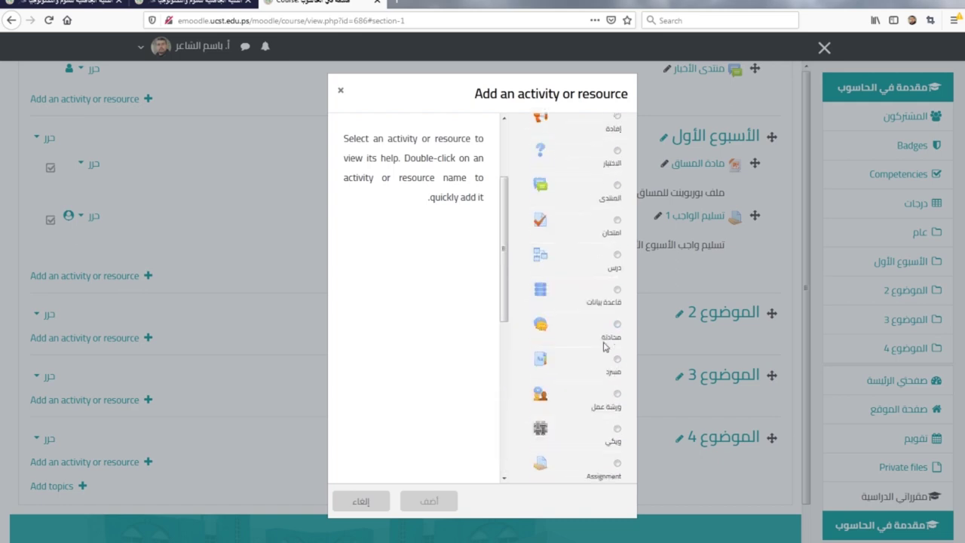
scroll(607, 354, down, 3)
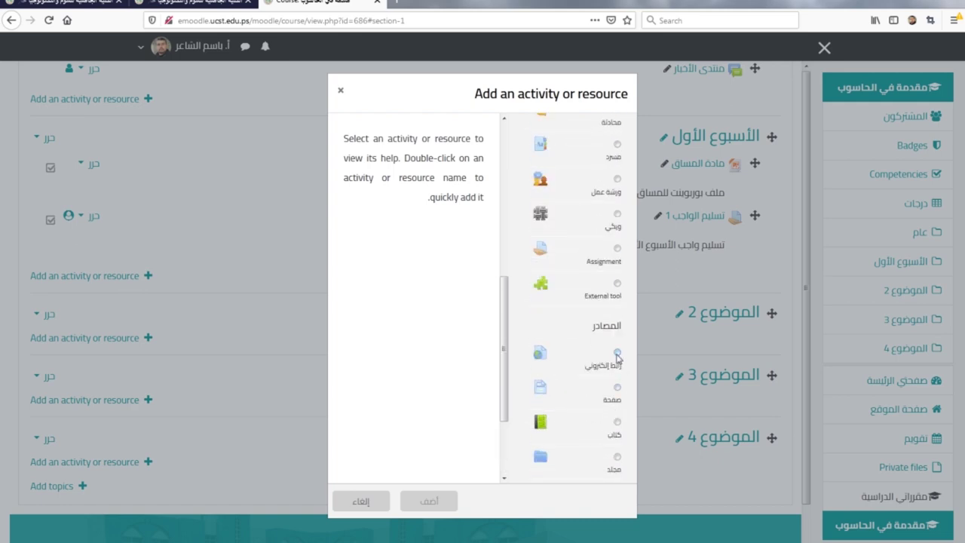
click(616, 352)
click(429, 503)
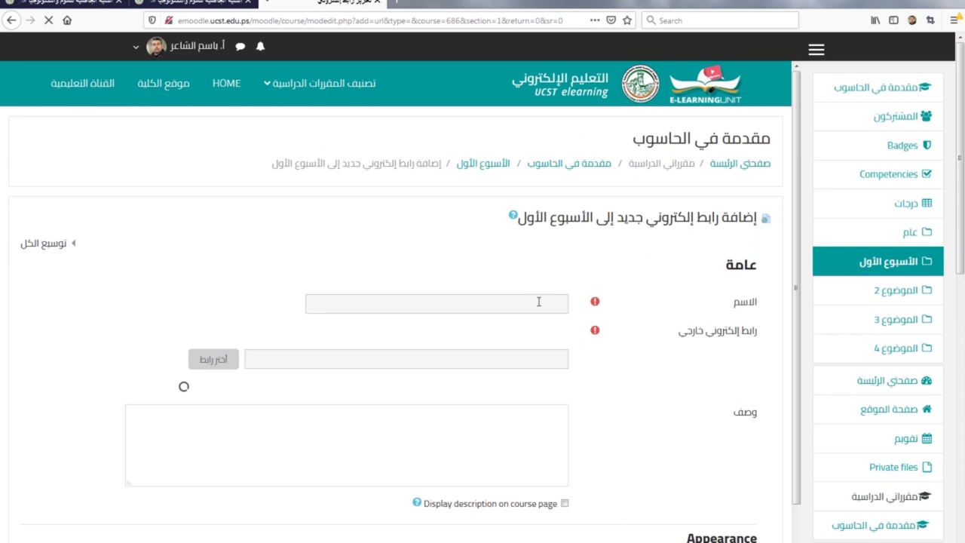
- Name the new link "فيديو شرح المحاضرة الأولى"
click(538, 302)
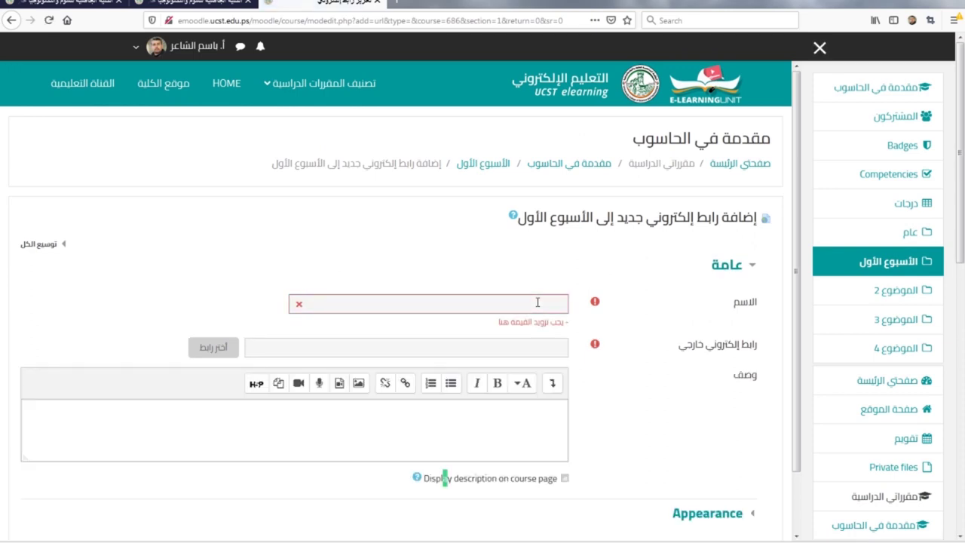
click(537, 302)
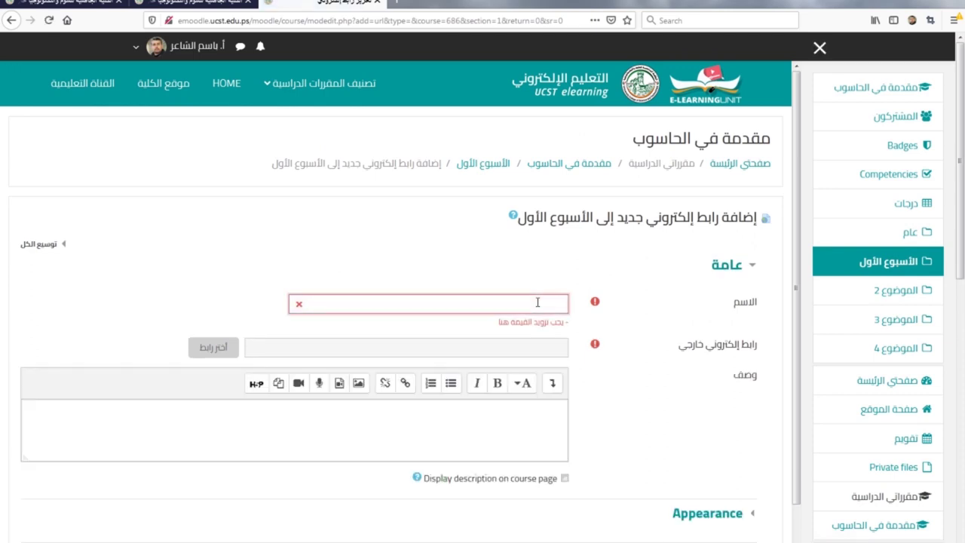
text(فيديو شرح المحاضرة الأول)
click(527, 347)
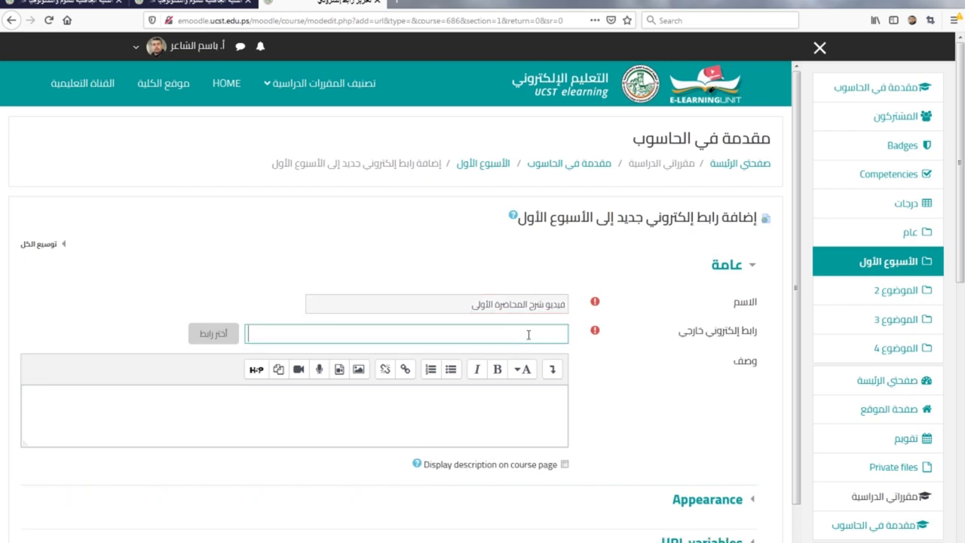
key(ctrl+shift+Tab)
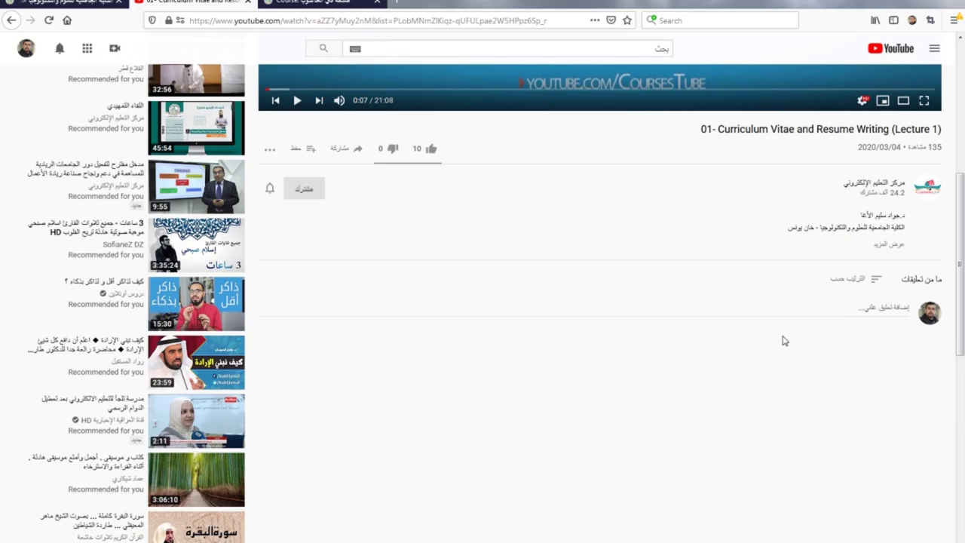
click(353, 156)
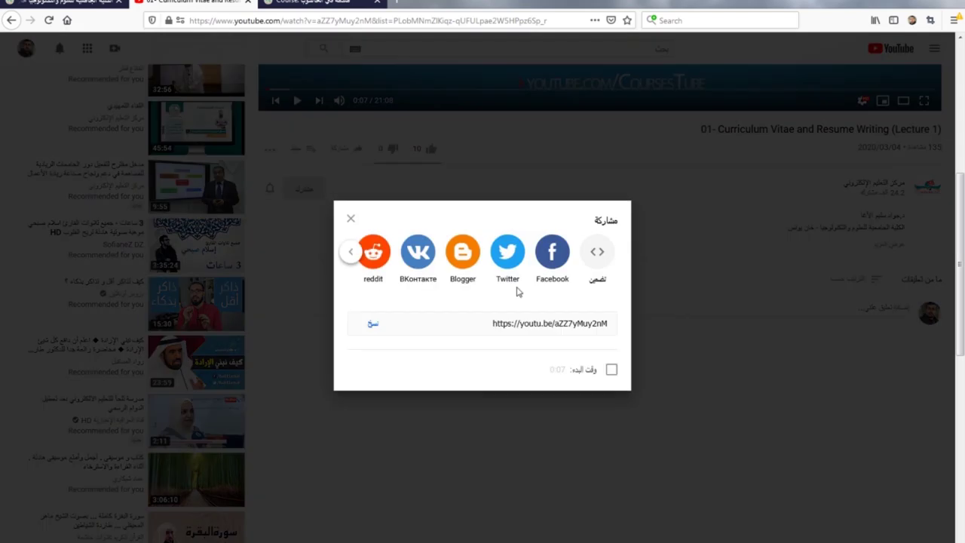
key(ctrl+Tab)
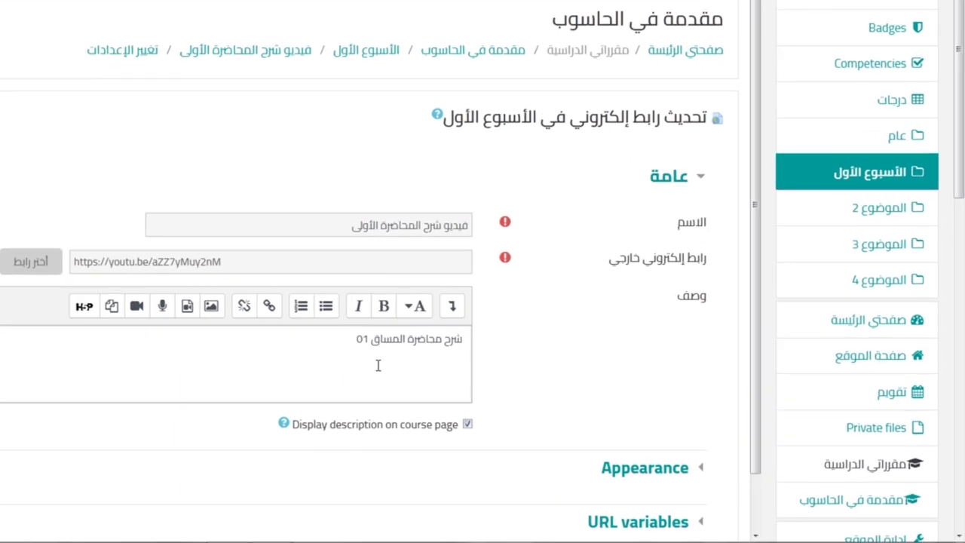
click(490, 396)
triple_click(342, 325)
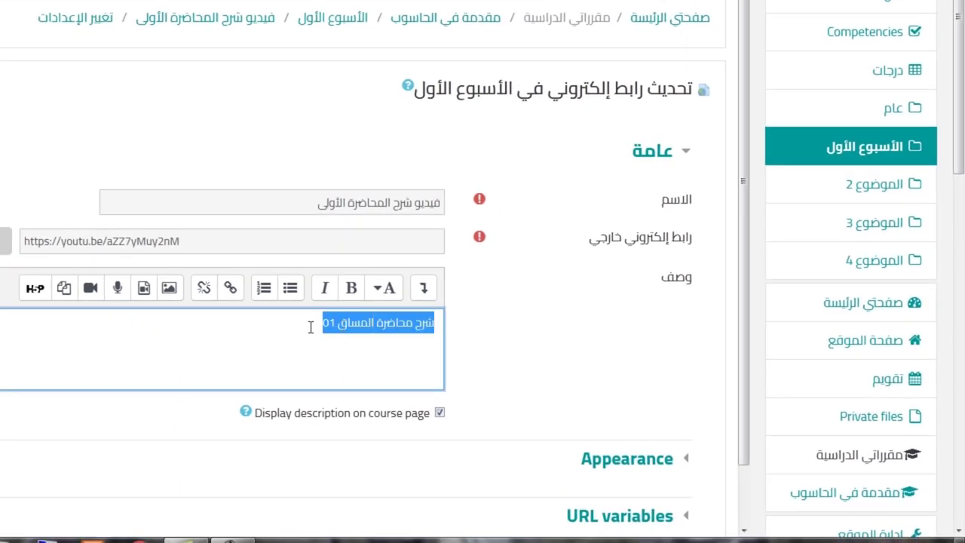
click(145, 294)
click(461, 194)
right_click(462, 197)
click(512, 263)
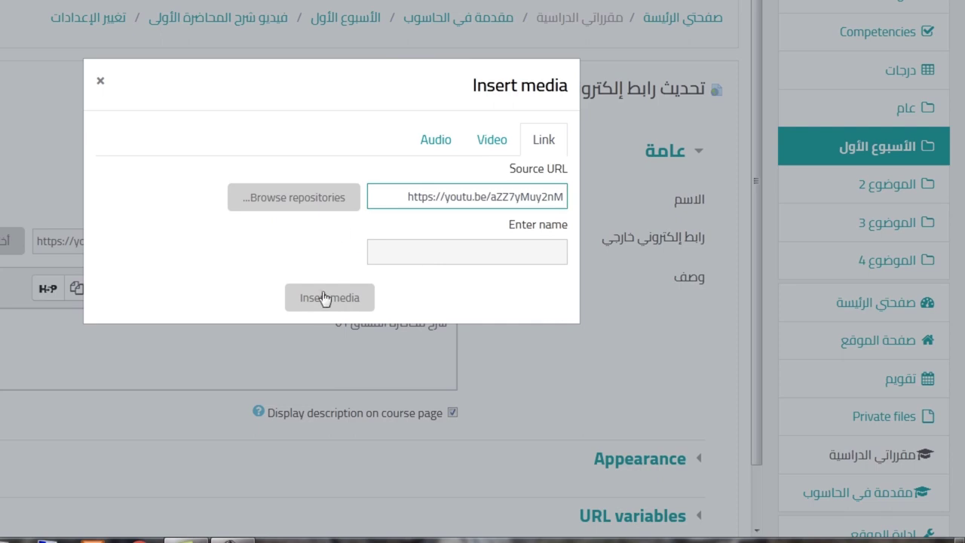
click(329, 303)
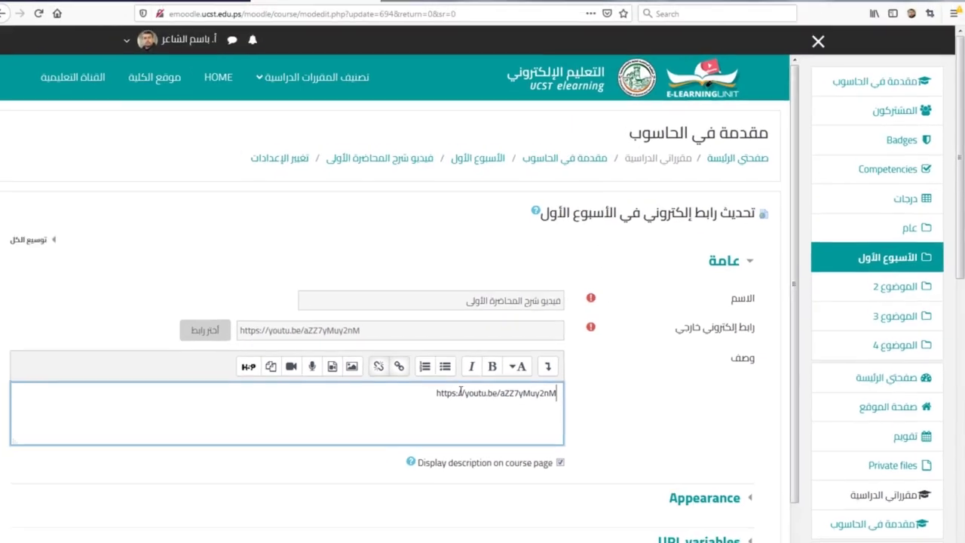
scroll(466, 393, down, 5)
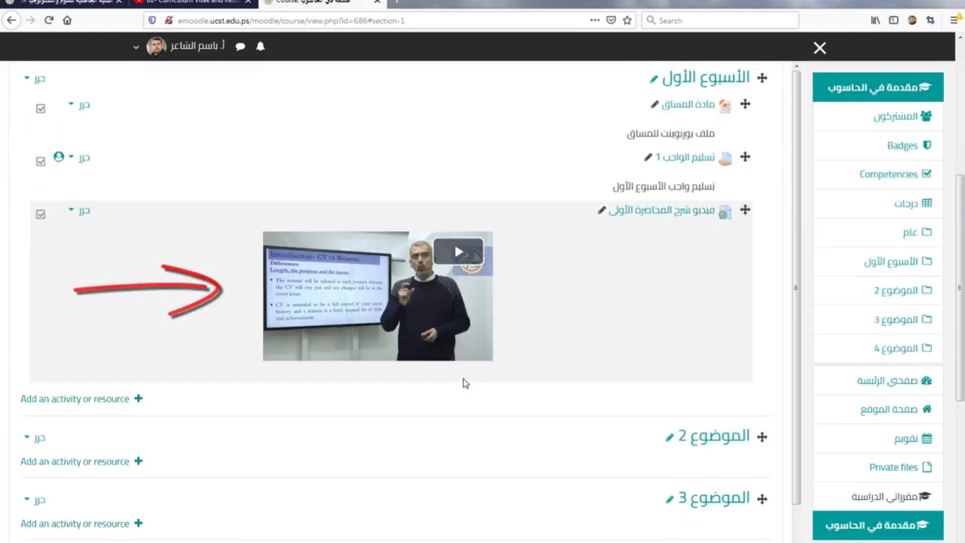
- Check the embedded video in الأسبوع الأول, and look through the course's participants list with roles and groups
scroll(464, 383, up, 1)
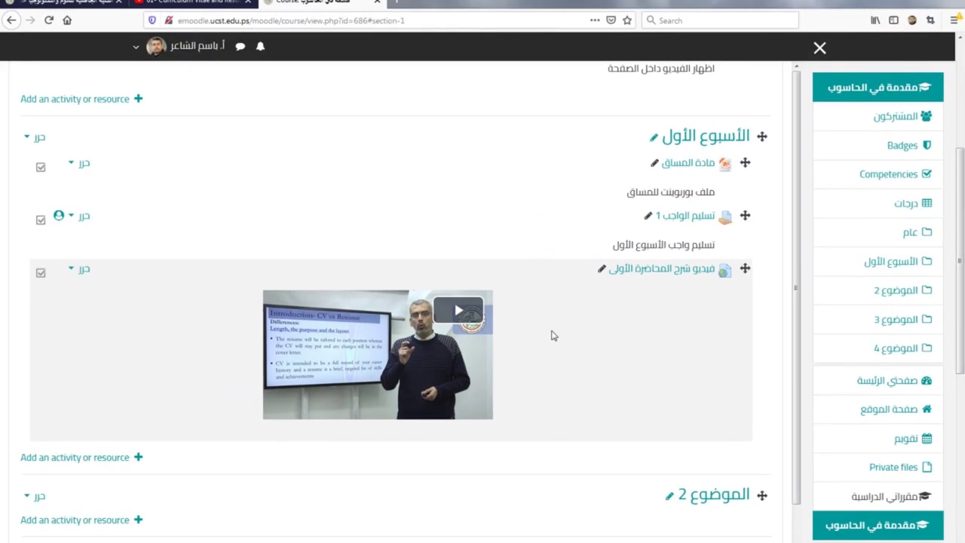
scroll(551, 335, down, 1)
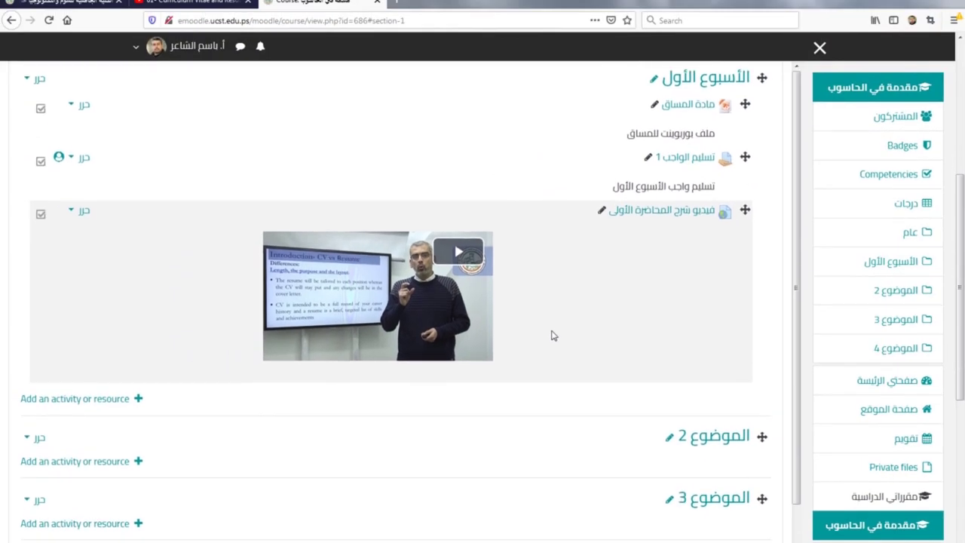
scroll(551, 336, up, 2)
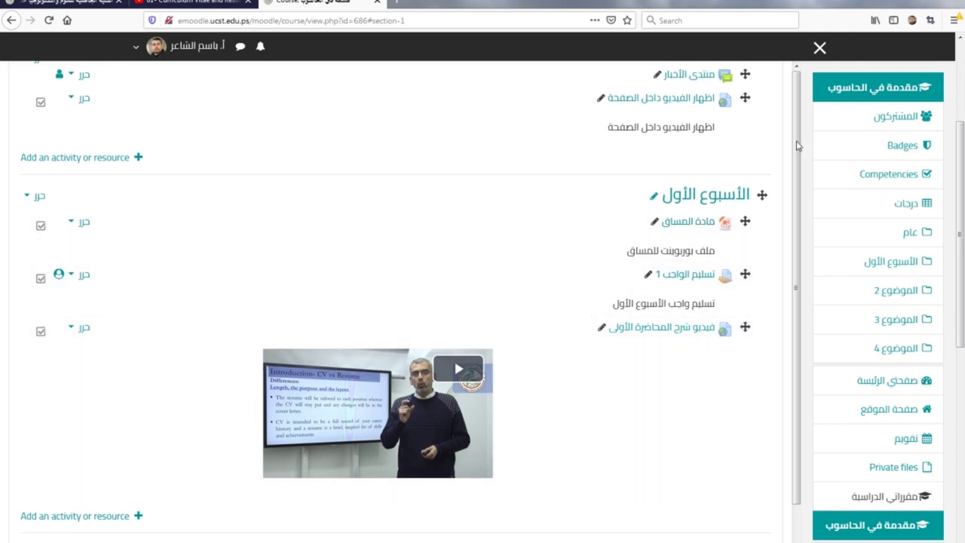
click(882, 119)
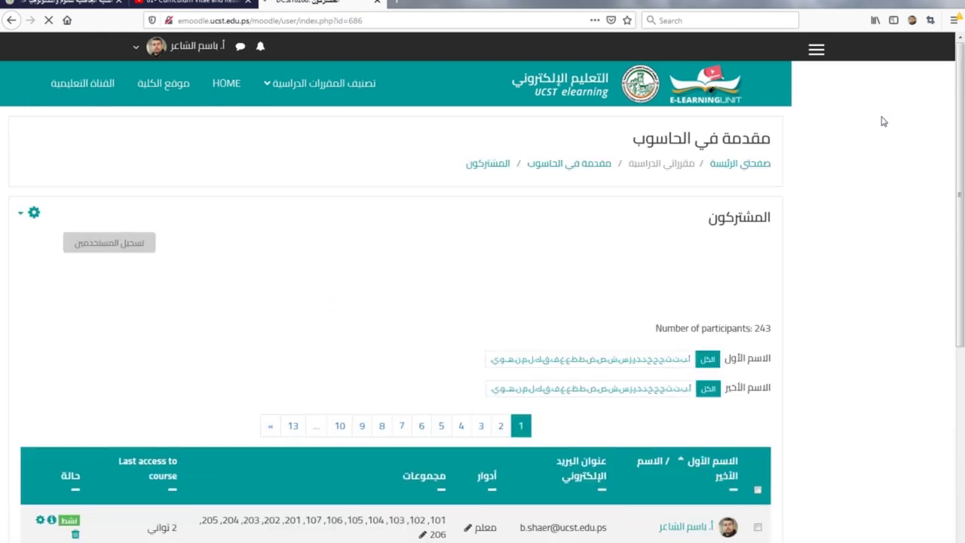
scroll(872, 237, down, 3)
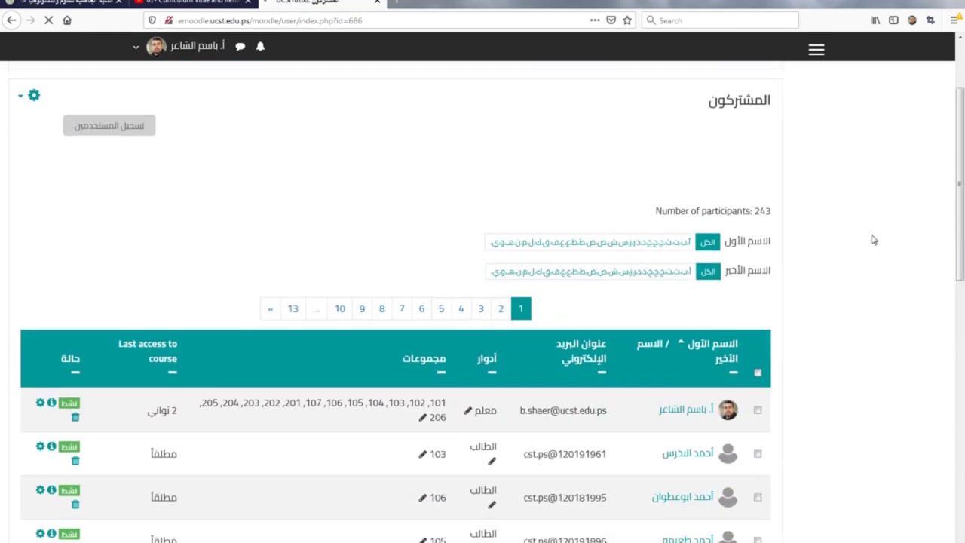
scroll(872, 237, down, 3)
scroll(872, 239, down, 1)
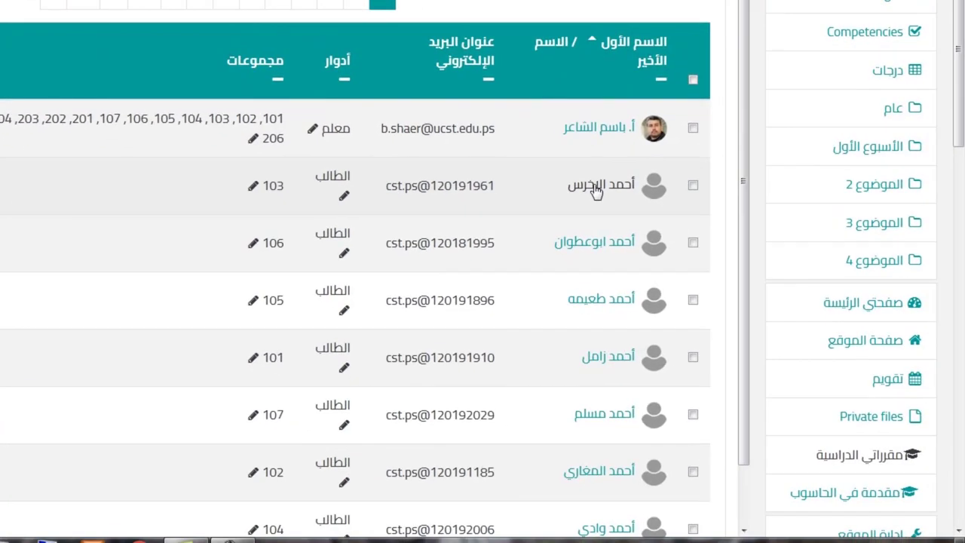
- Open the first listed student's profile and examine the user details, reports and messaging option
click(596, 191)
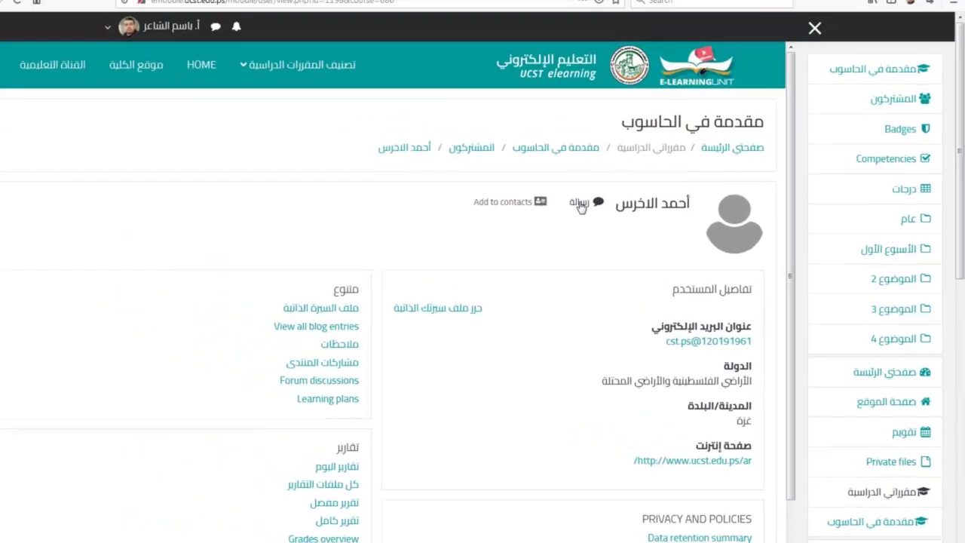
scroll(592, 219, down, 3)
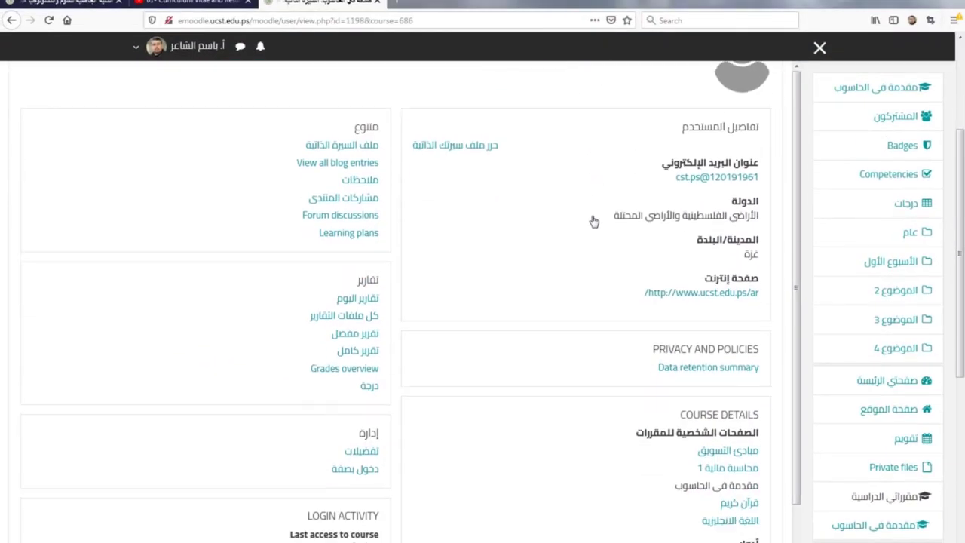
scroll(664, 362, down, 2)
scroll(698, 484, up, 5)
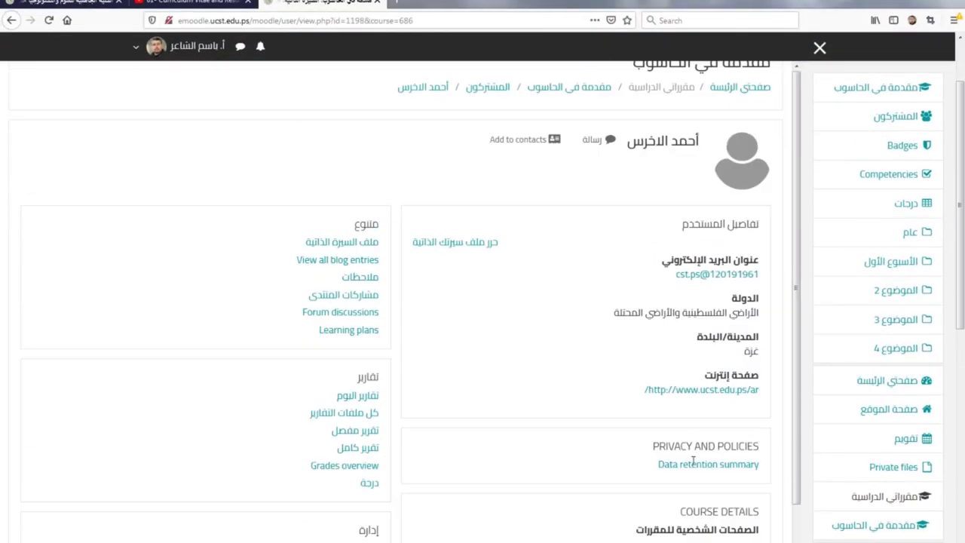
click(601, 169)
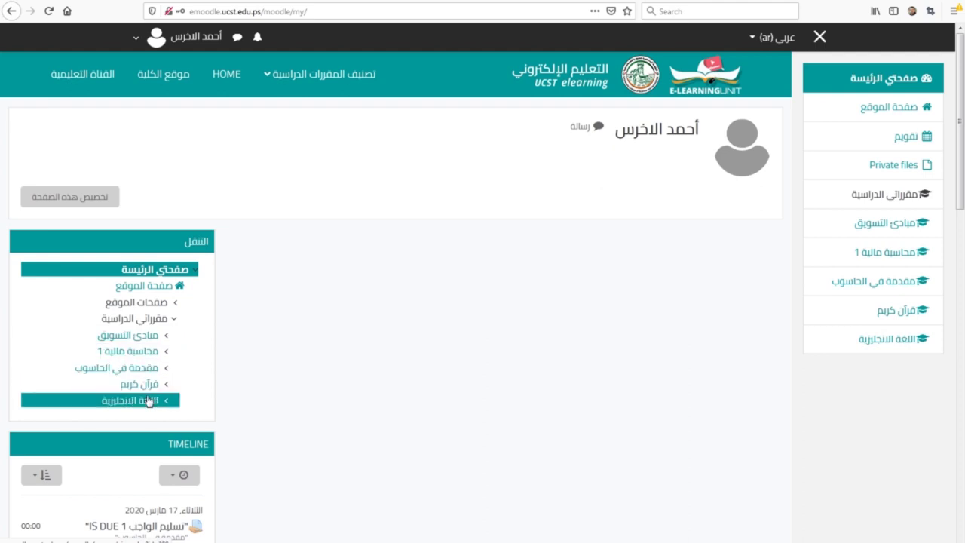
- Review the student account's dashboard, including its course navigation, assignment timeline, private files and online users
scroll(151, 402, down, 3)
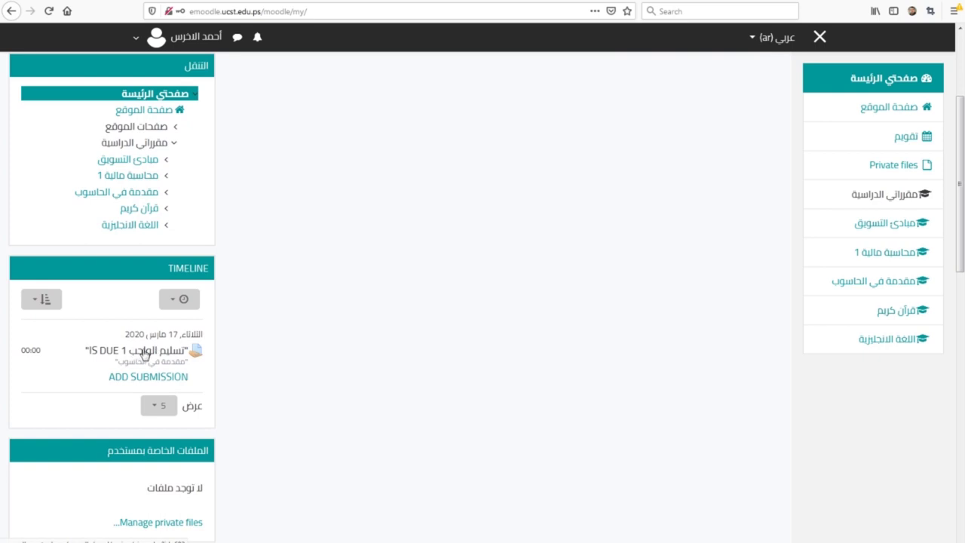
scroll(156, 361, down, 1)
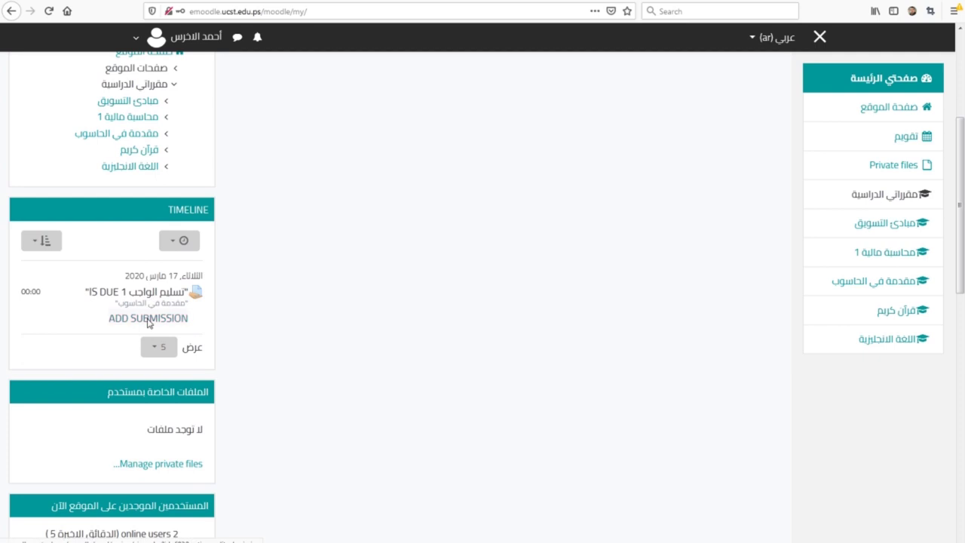
scroll(148, 310, down, 2)
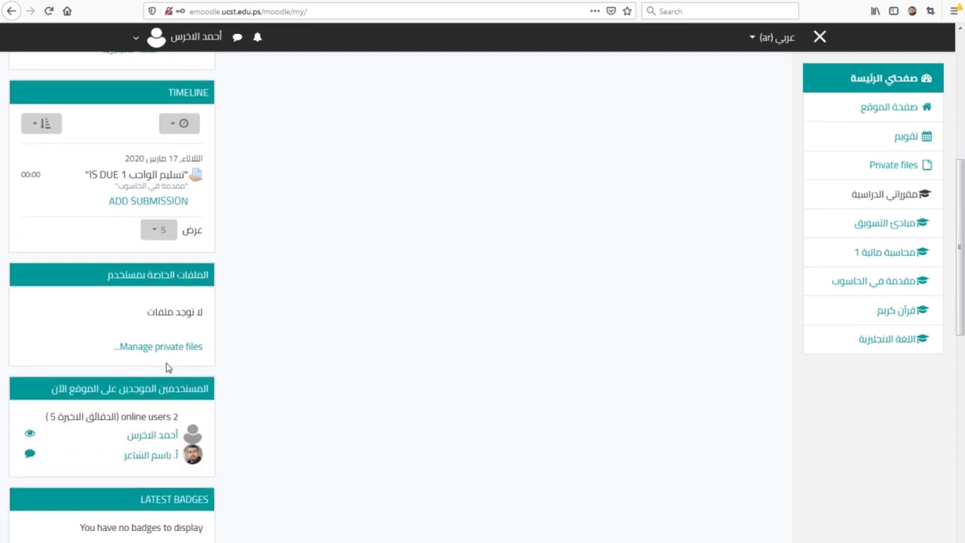
scroll(167, 367, up, 5)
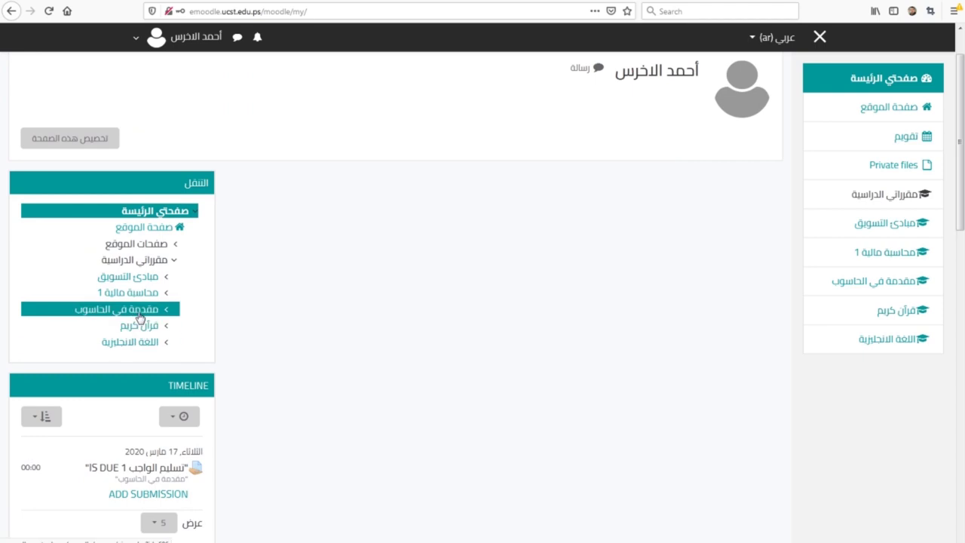
- Open the مقدمة في الحاسوب course as the student and mark the three الأسبوع الأول items as complete
click(139, 315)
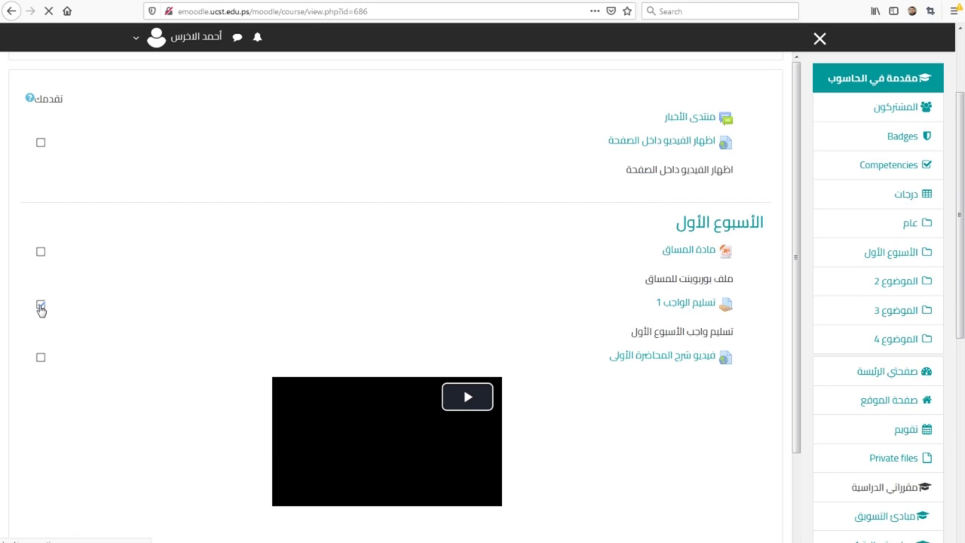
scroll(693, 199, down, 3)
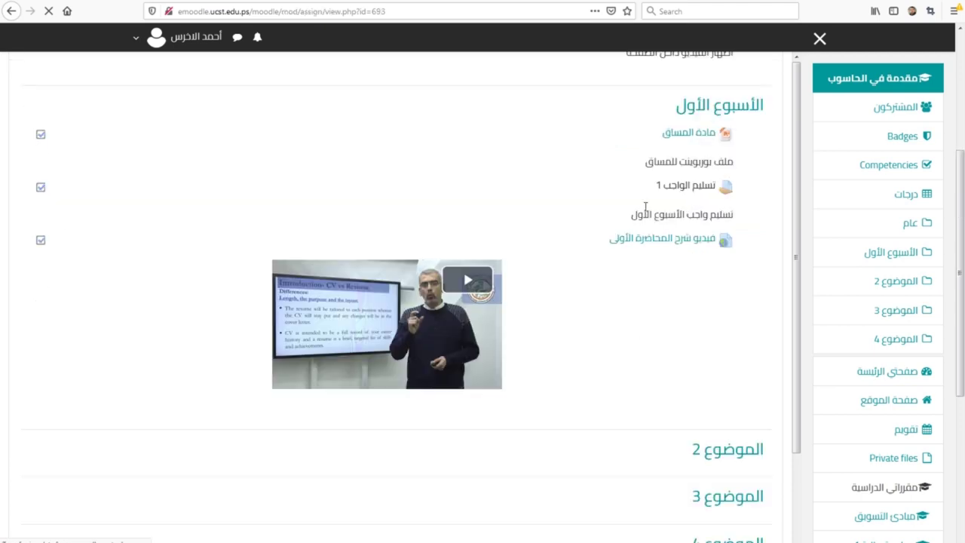
- Look through the course participants available to the student, and view the student's own profile details
click(893, 107)
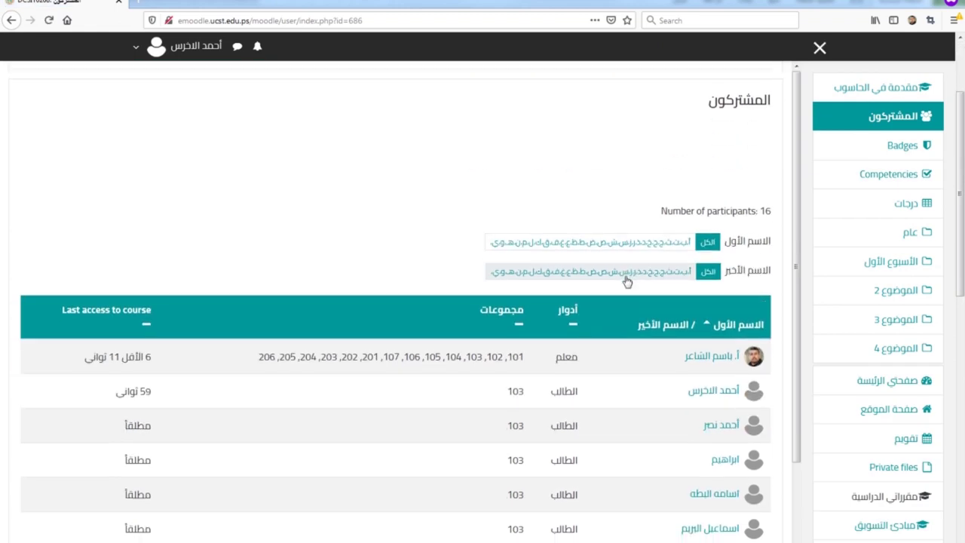
scroll(625, 280, down, 10)
scroll(626, 280, down, 2)
scroll(625, 281, up, 8)
scroll(626, 281, down, 2)
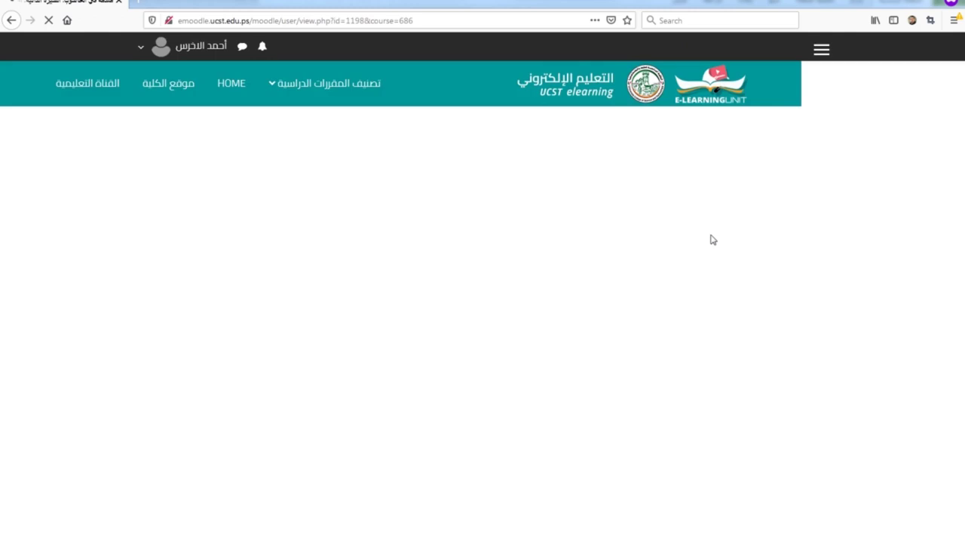
scroll(705, 243, down, 3)
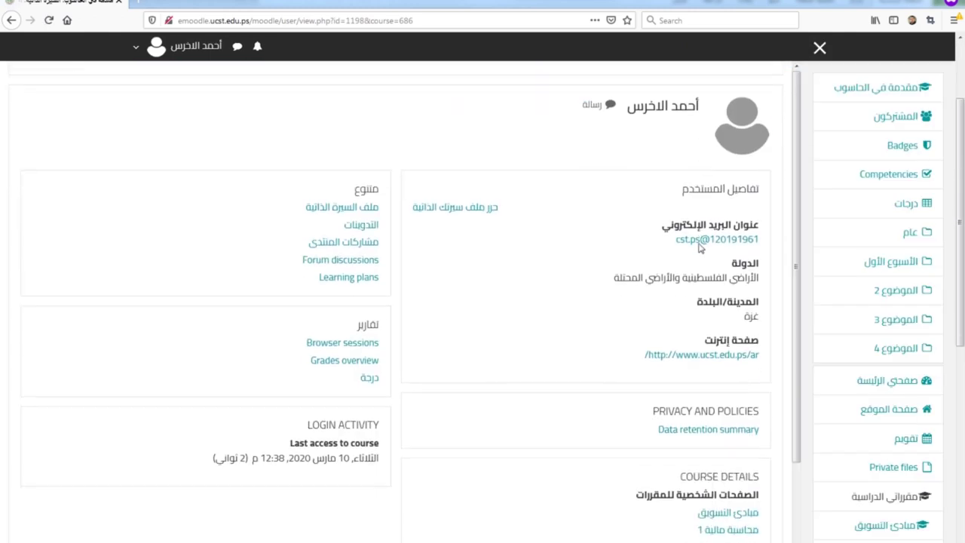
- Review the student's own profile, including the user details, course details and the course navigation links
scroll(701, 248, down, 4)
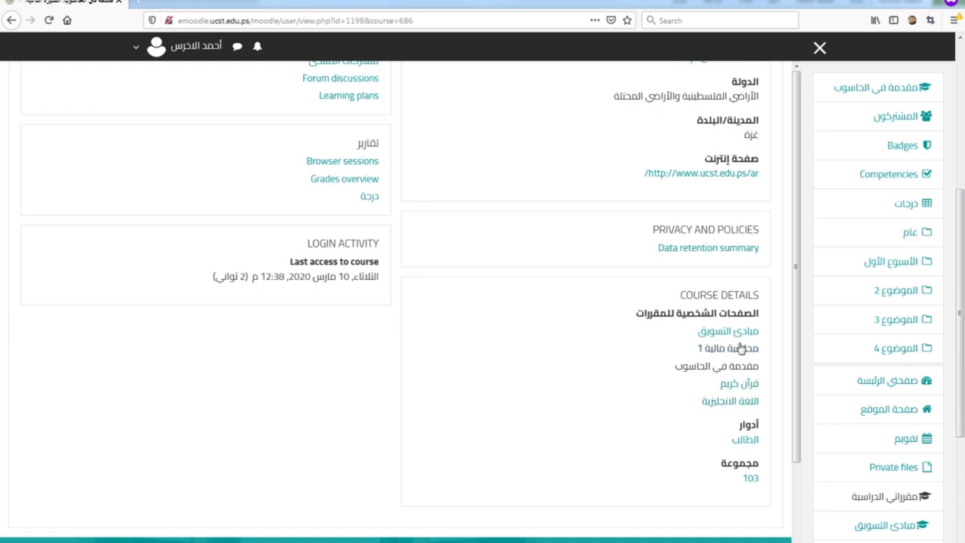
scroll(739, 347, up, 3)
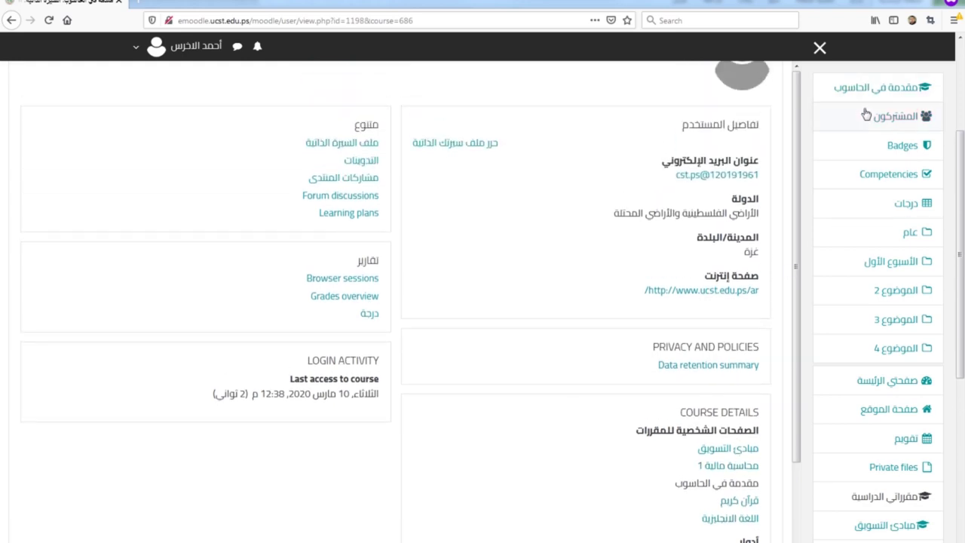
scroll(898, 487, down, 1)
scroll(899, 487, down, 3)
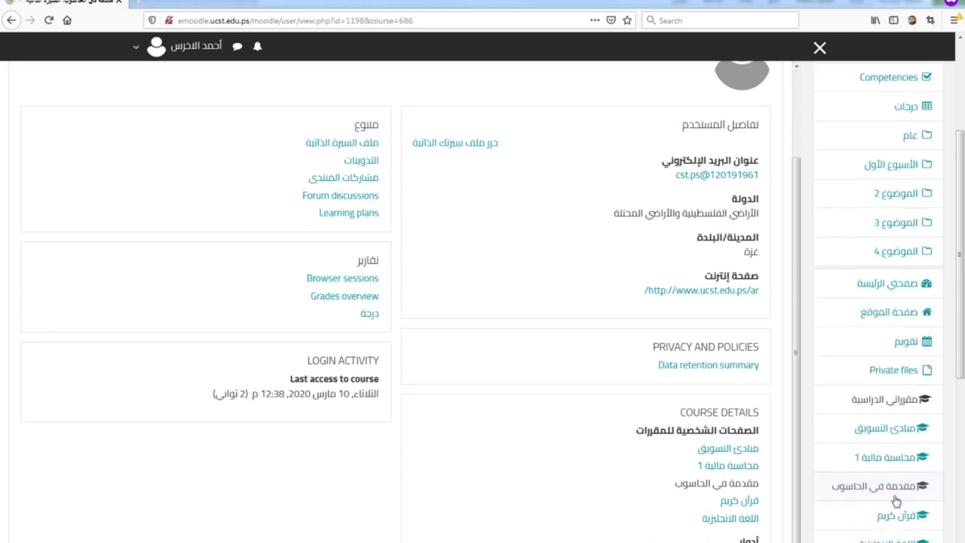
- Open the site home page (صفحة الموقع) as the student and look through the enrolled courses with their teachers
click(881, 319)
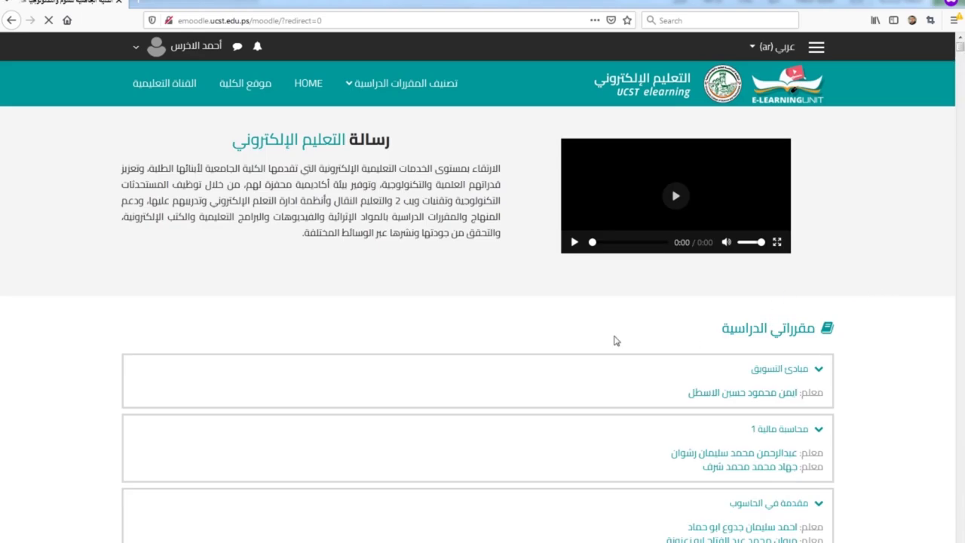
scroll(615, 340, down, 4)
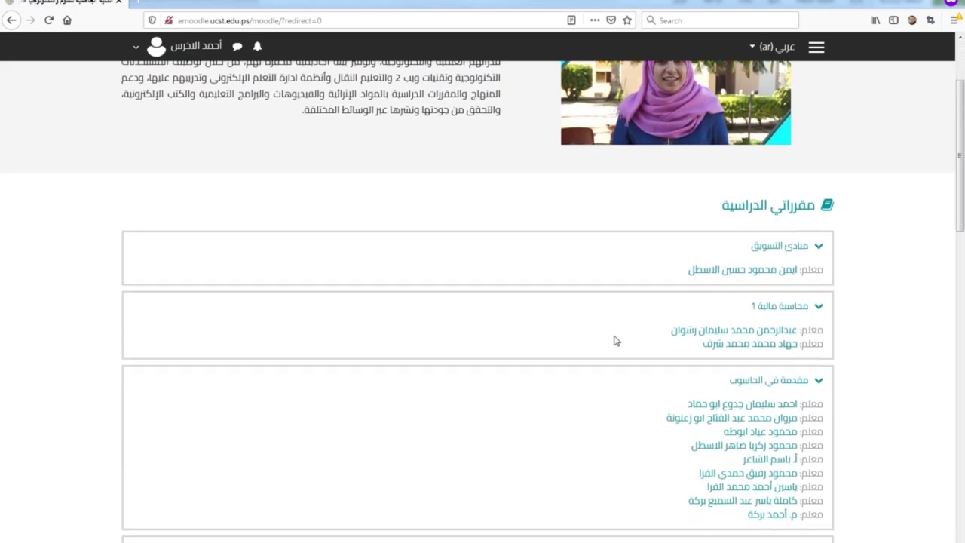
scroll(615, 340, down, 1)
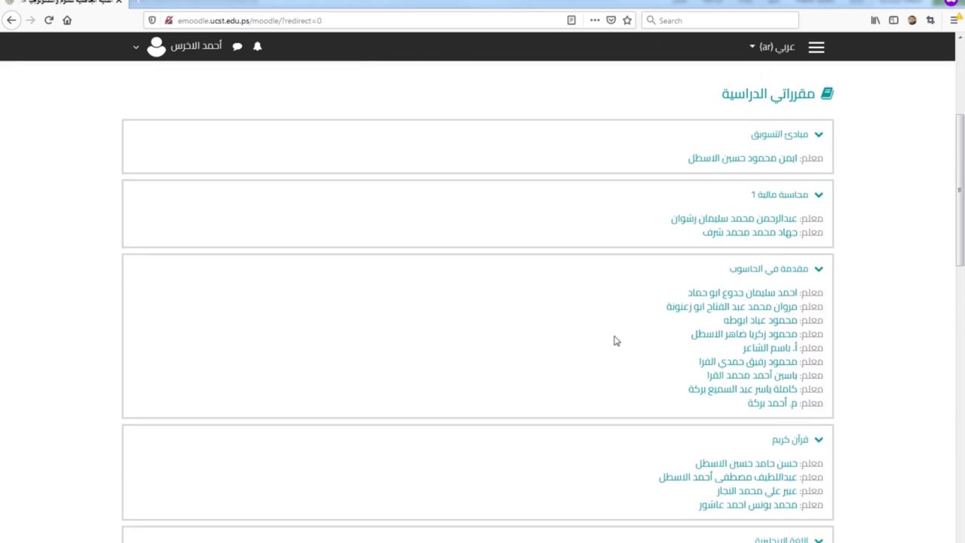
scroll(614, 340, down, 3)
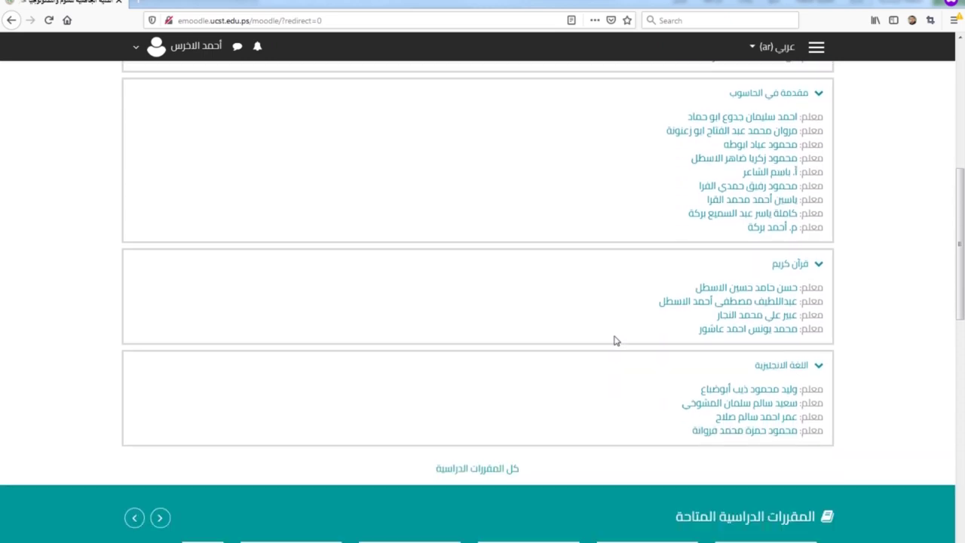
scroll(614, 340, up, 10)
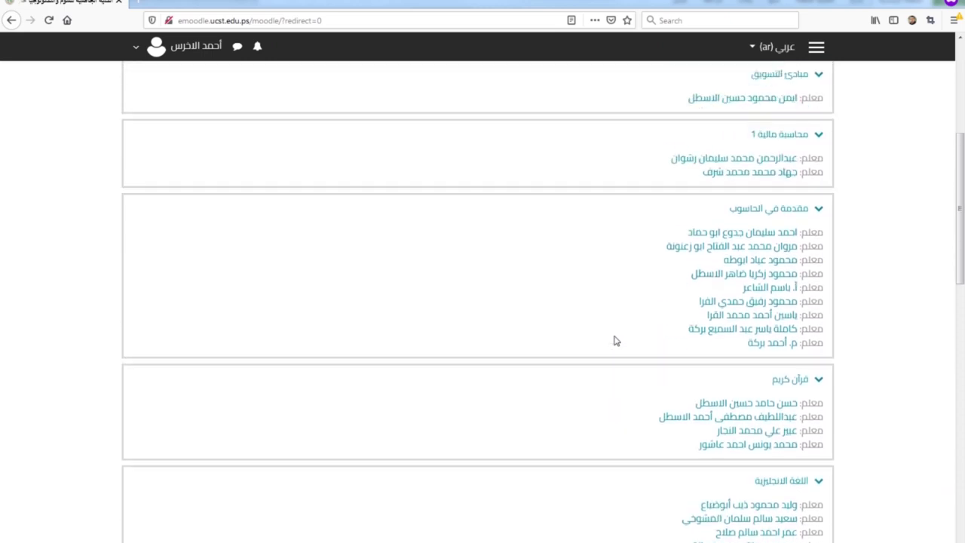
- Open the student's dashboard (صفحتي الرئيسة) and review the timeline, private files, online users and latest badges
click(816, 47)
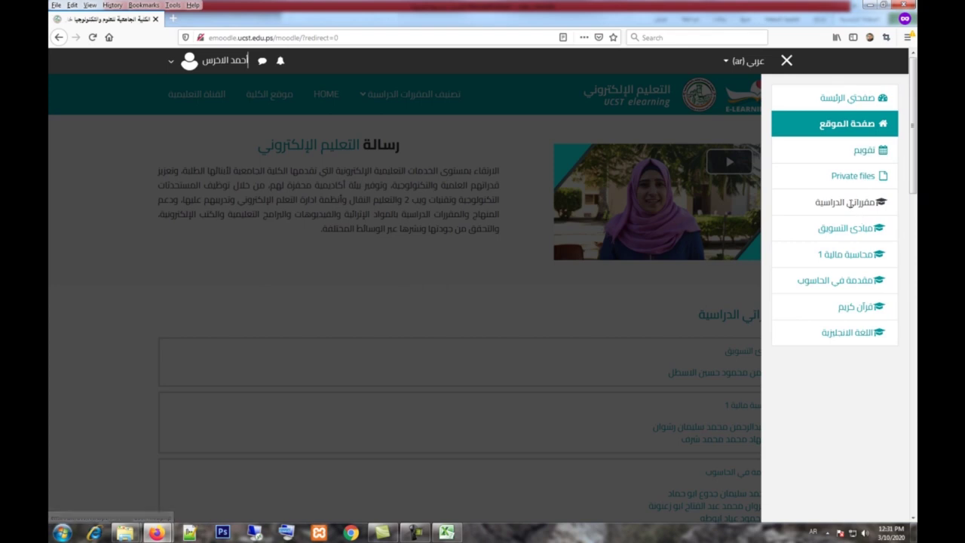
click(842, 101)
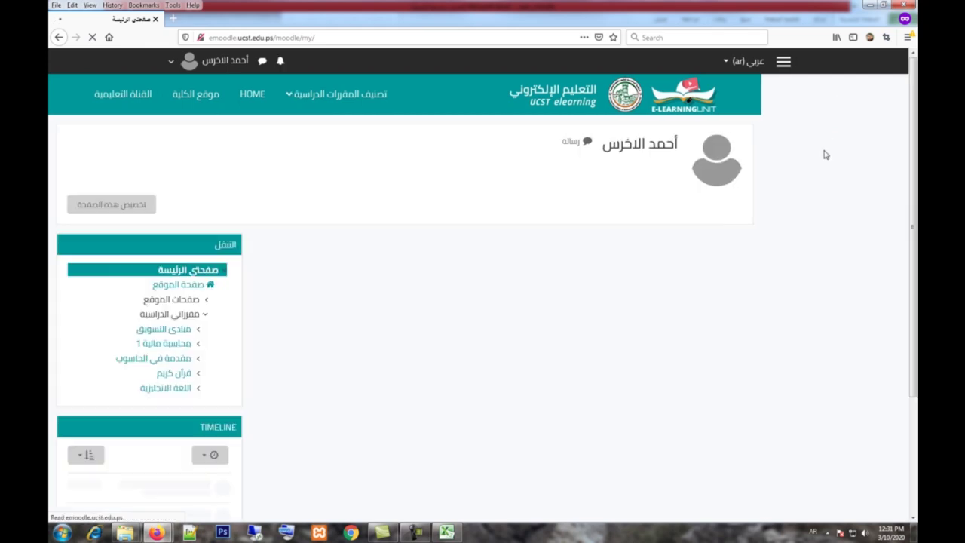
scroll(751, 261, down, 3)
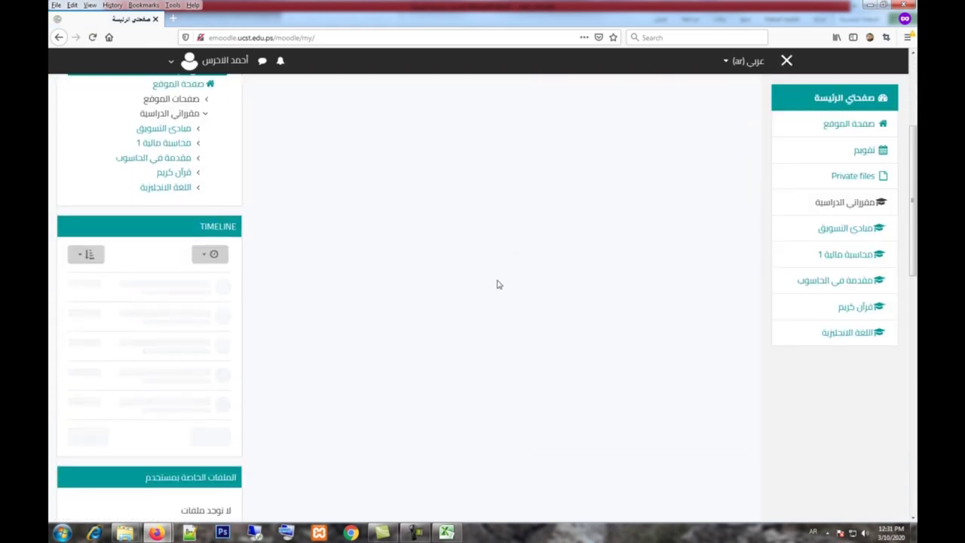
scroll(379, 253, down, 2)
scroll(354, 258, down, 3)
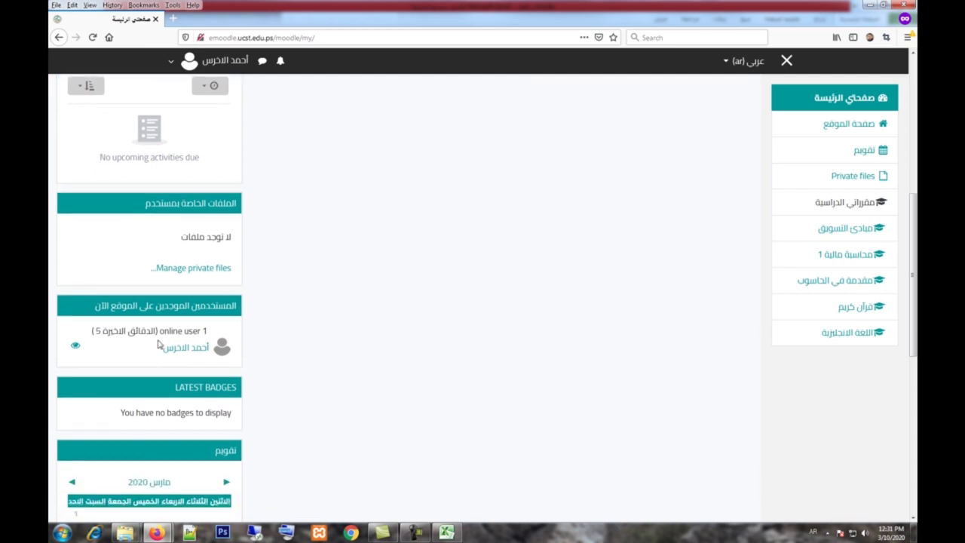
scroll(173, 335, down, 2)
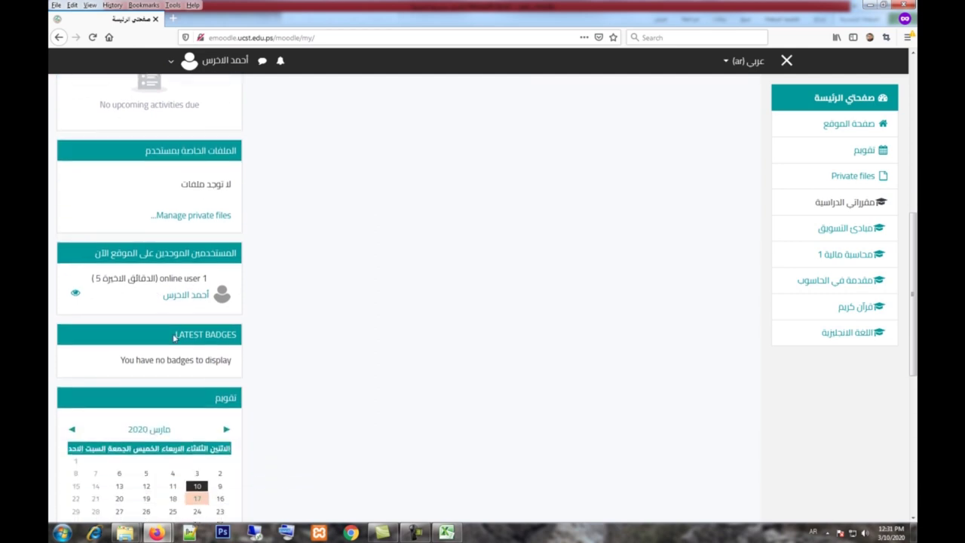
- Examine the 17 March assignment event in the dashboard calendar and the upcoming events list
mouse_move(197, 499)
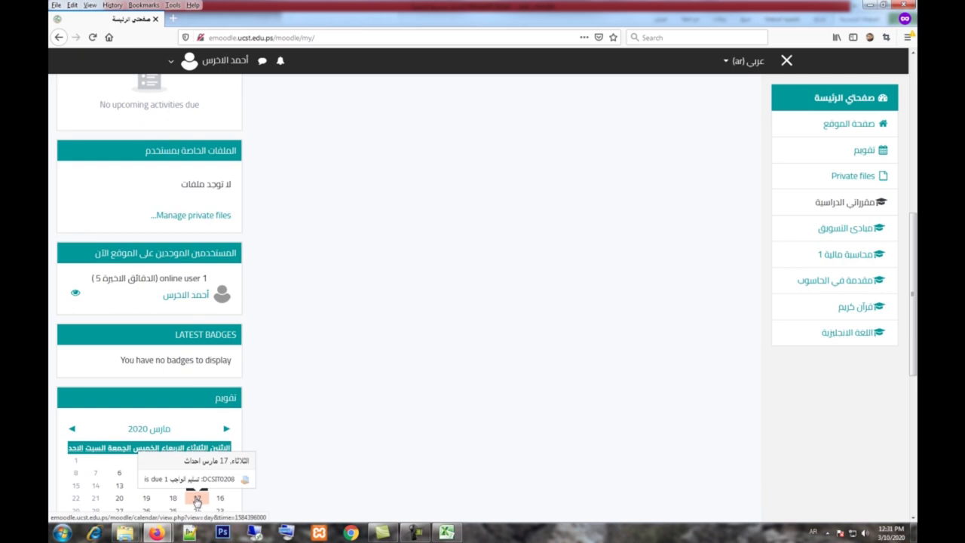
scroll(197, 499, down, 2)
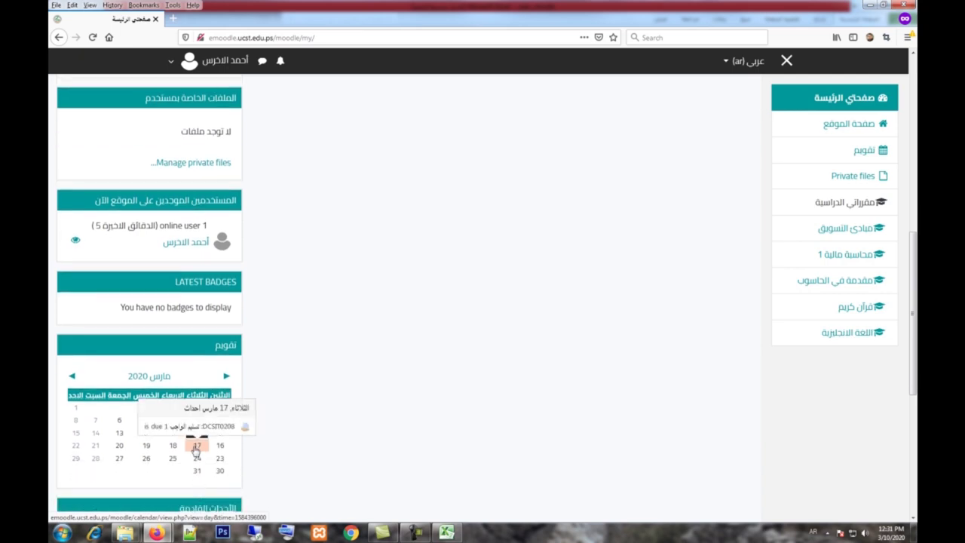
scroll(195, 450, down, 5)
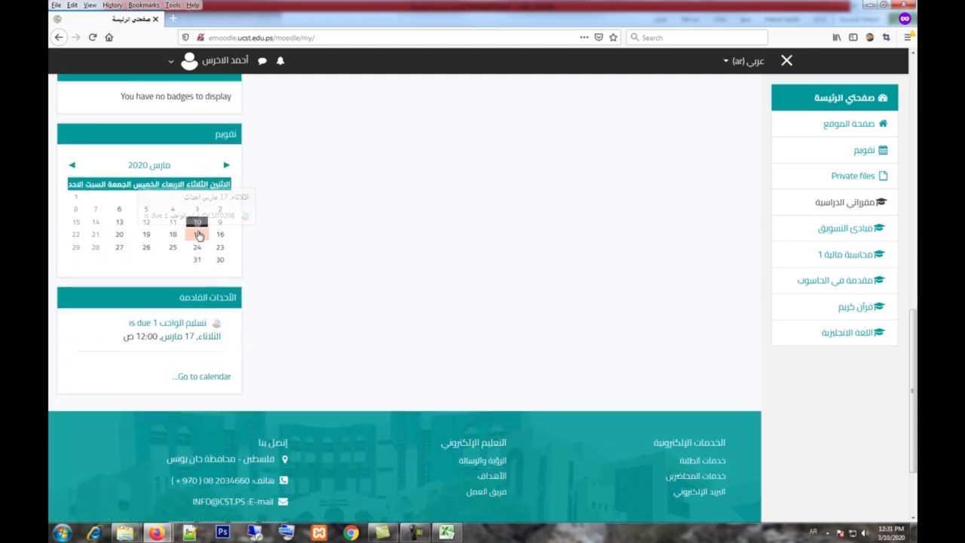
mouse_move(199, 238)
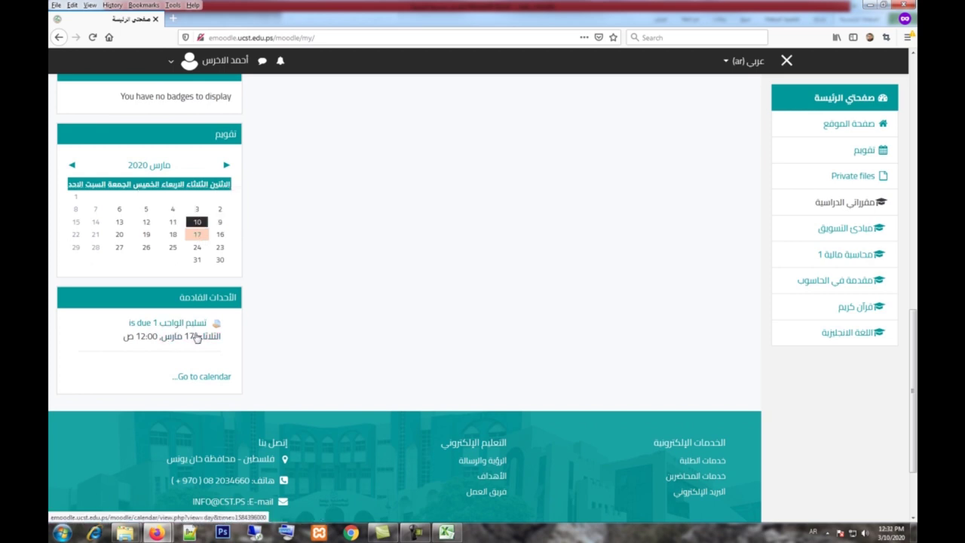
scroll(248, 309, up, 1)
scroll(248, 309, up, 8)
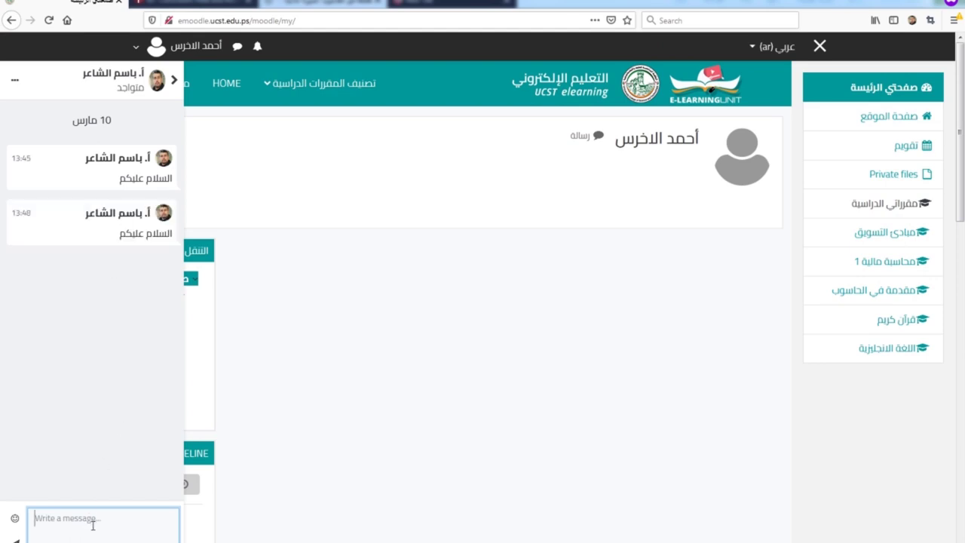
- Reply to the teacher's message with "الطالب / عليكم السلام" and switch to the teacher's browser window to see the reply
text(عل)
key(BackSpace)
key(BackSpace)
text(الطالب)
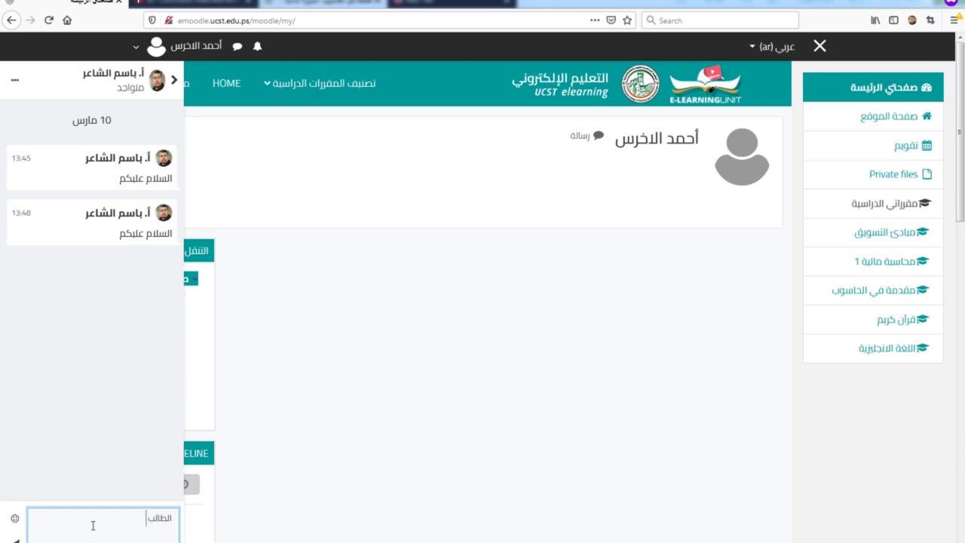
text( / عليكم السلام)
key(Return)
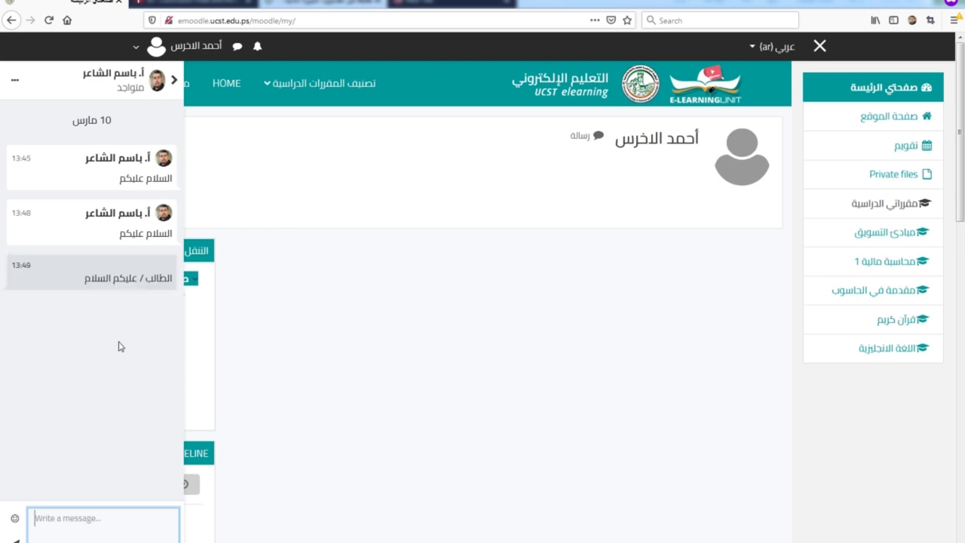
key(alt+Tab)
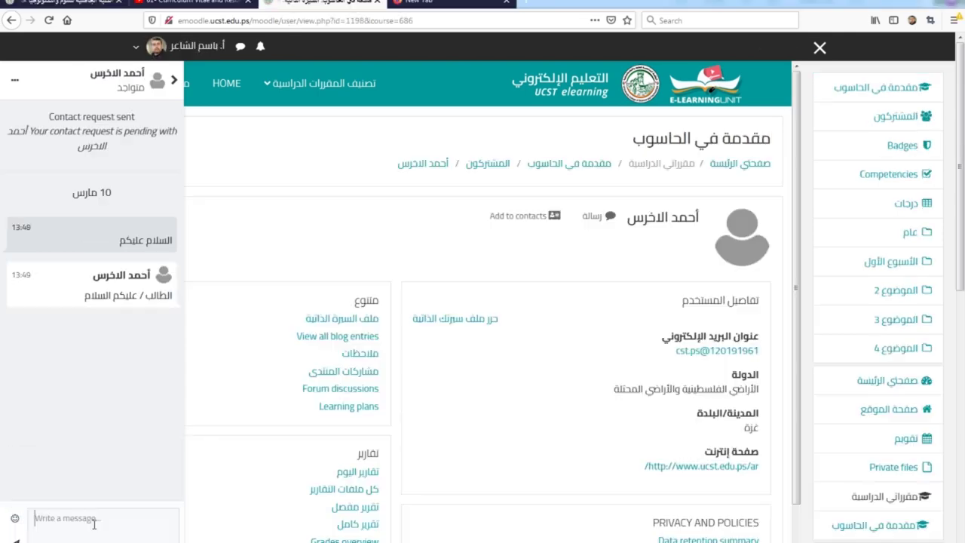